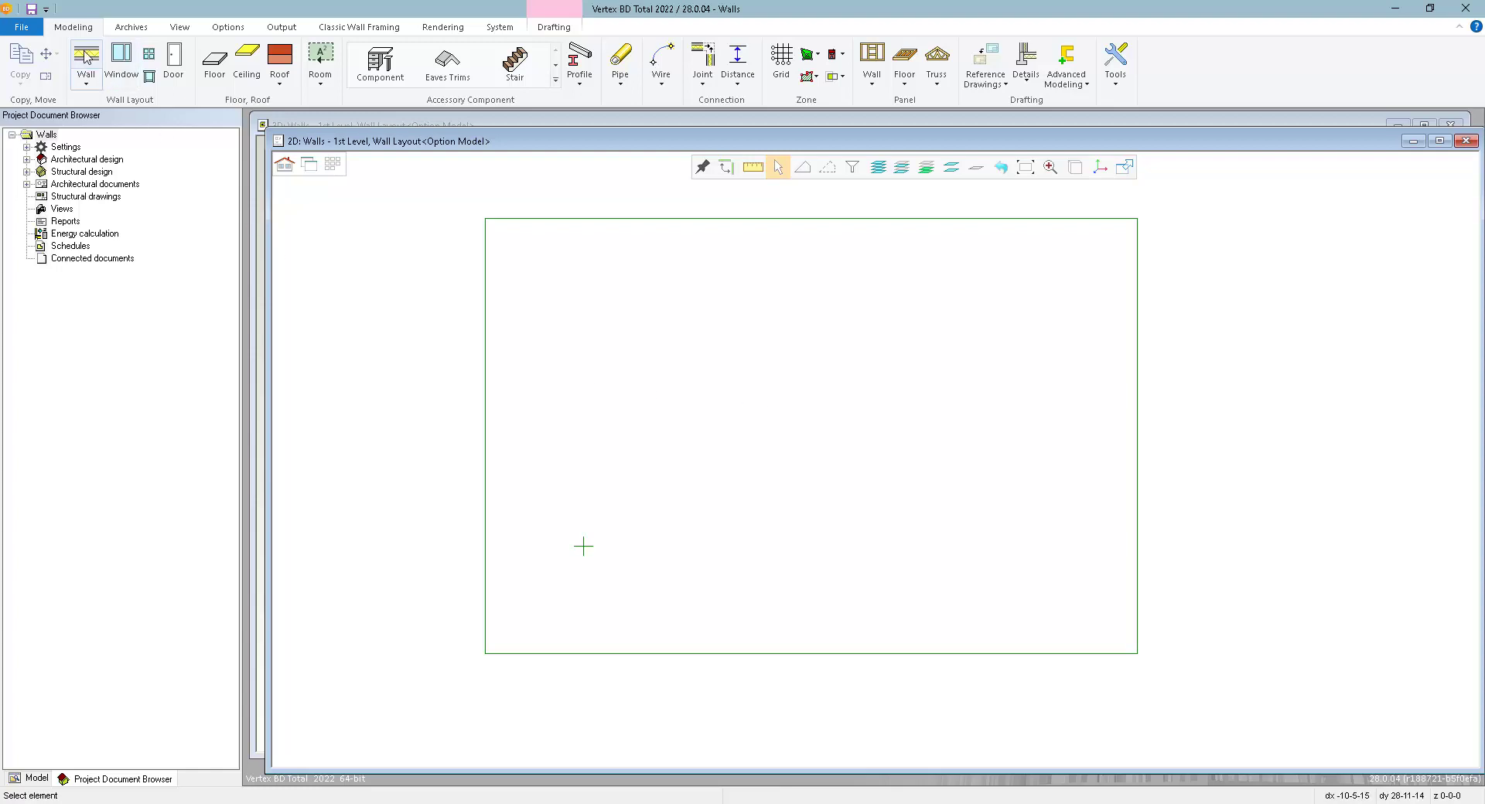
Pick the 2x4 Ext Bearing, Horizontal siding wall type and bring up the Frame Framing layer's options.
left_click(86, 57)
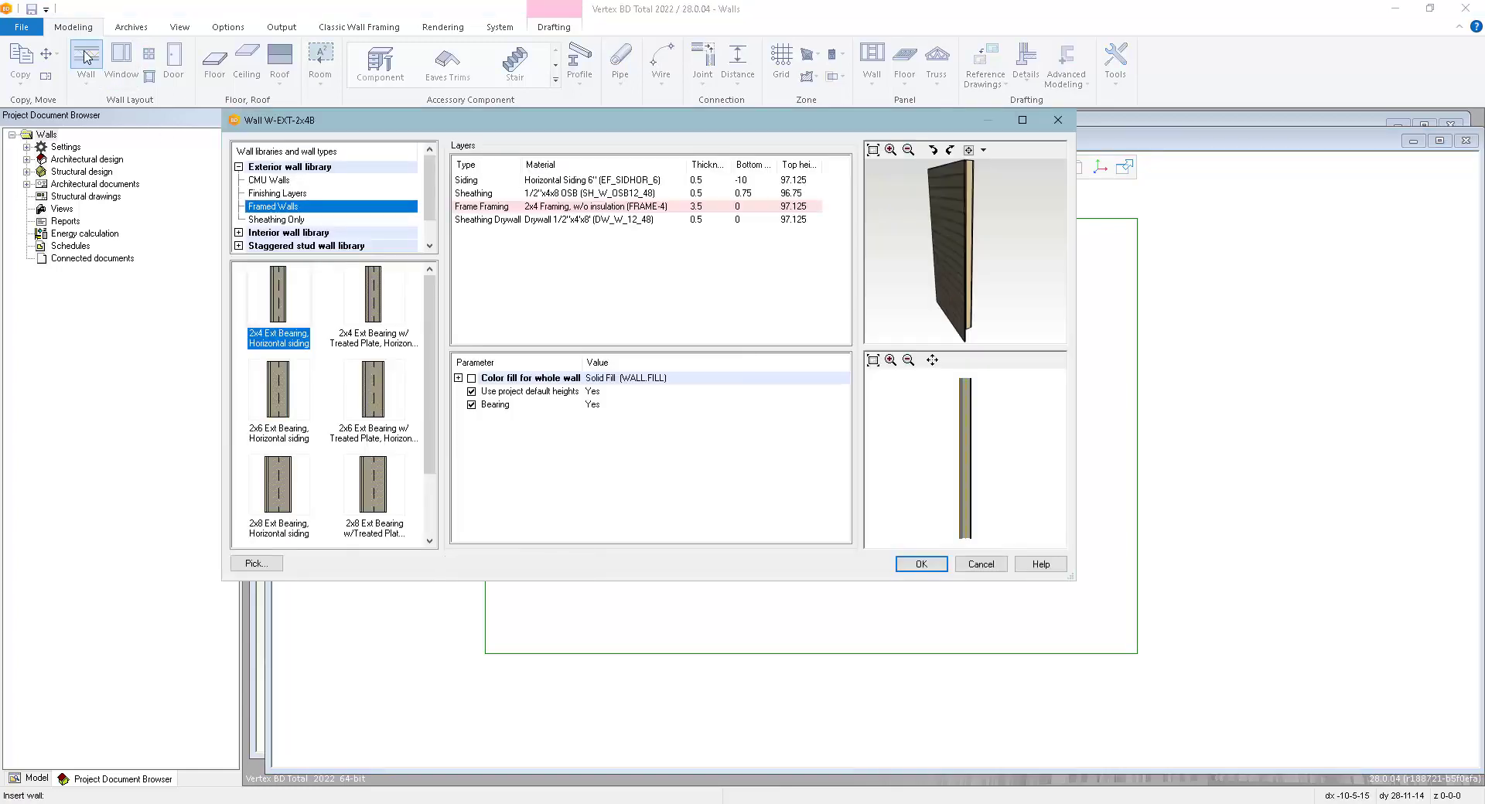
left_click(288, 300)
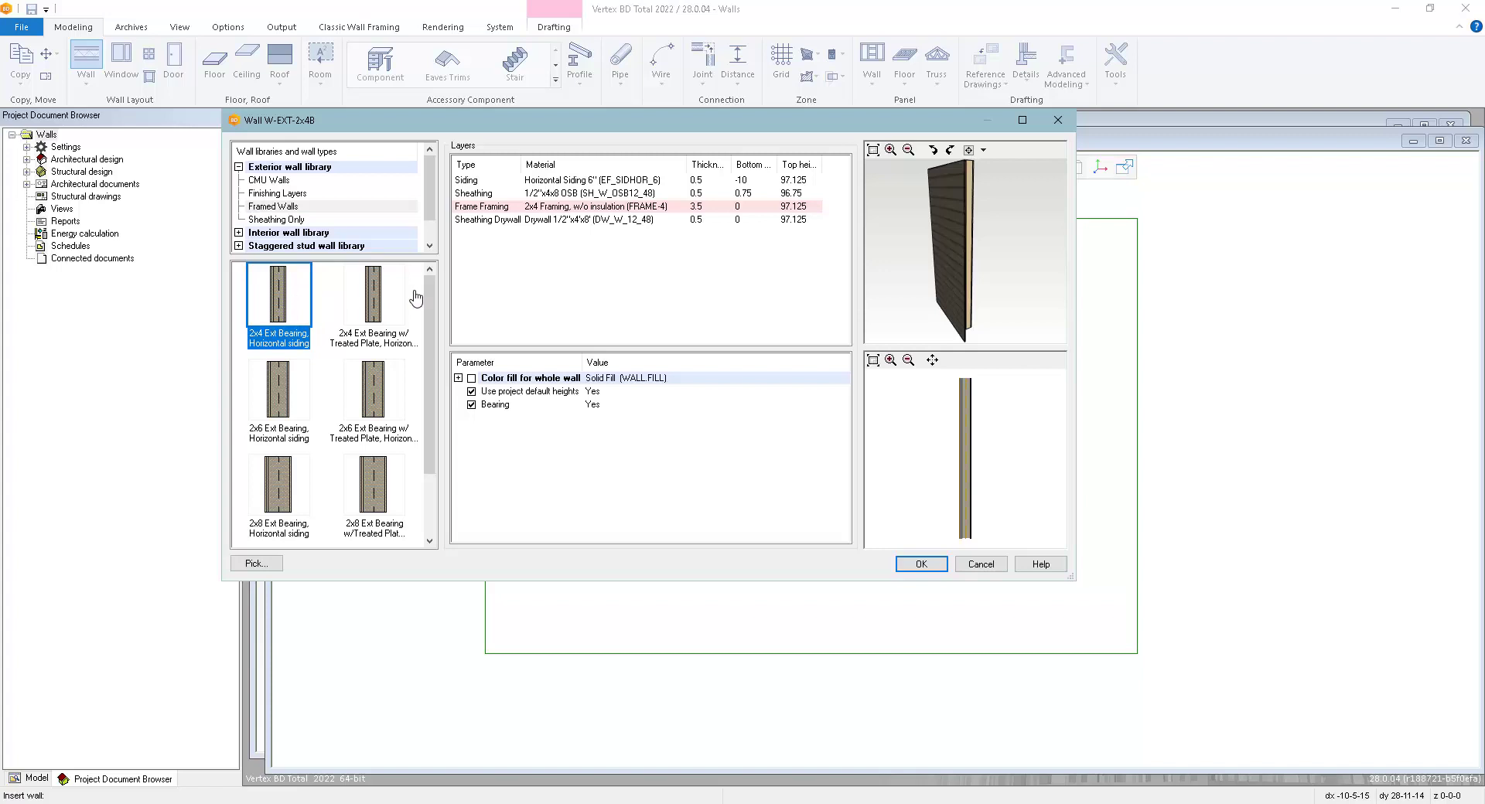
left_click(581, 207)
right_click(602, 210)
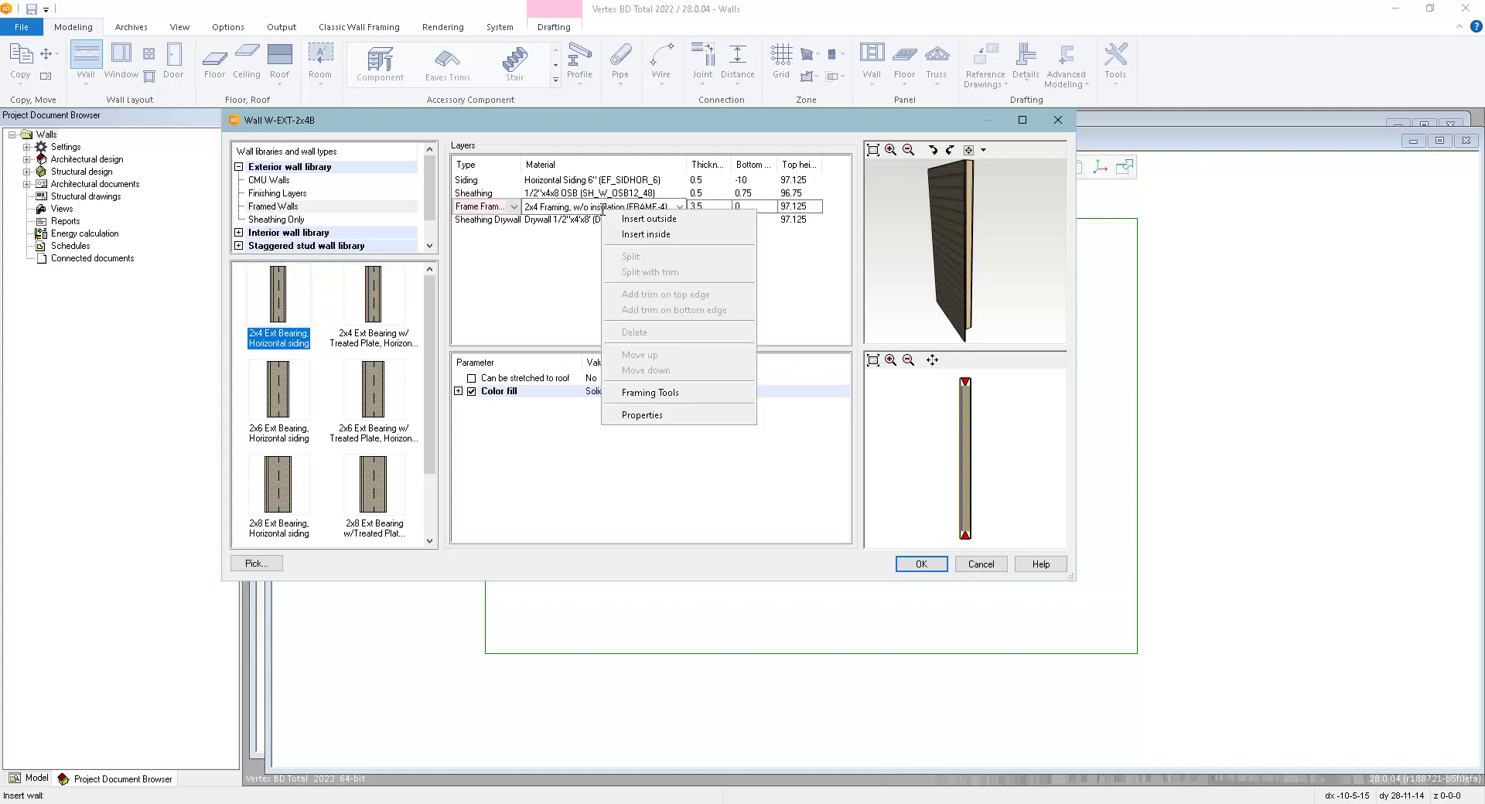
Open Framing Tools for the Frame layer, keeping Wall framing library and tool EXT-2x4B.
left_click(649, 393)
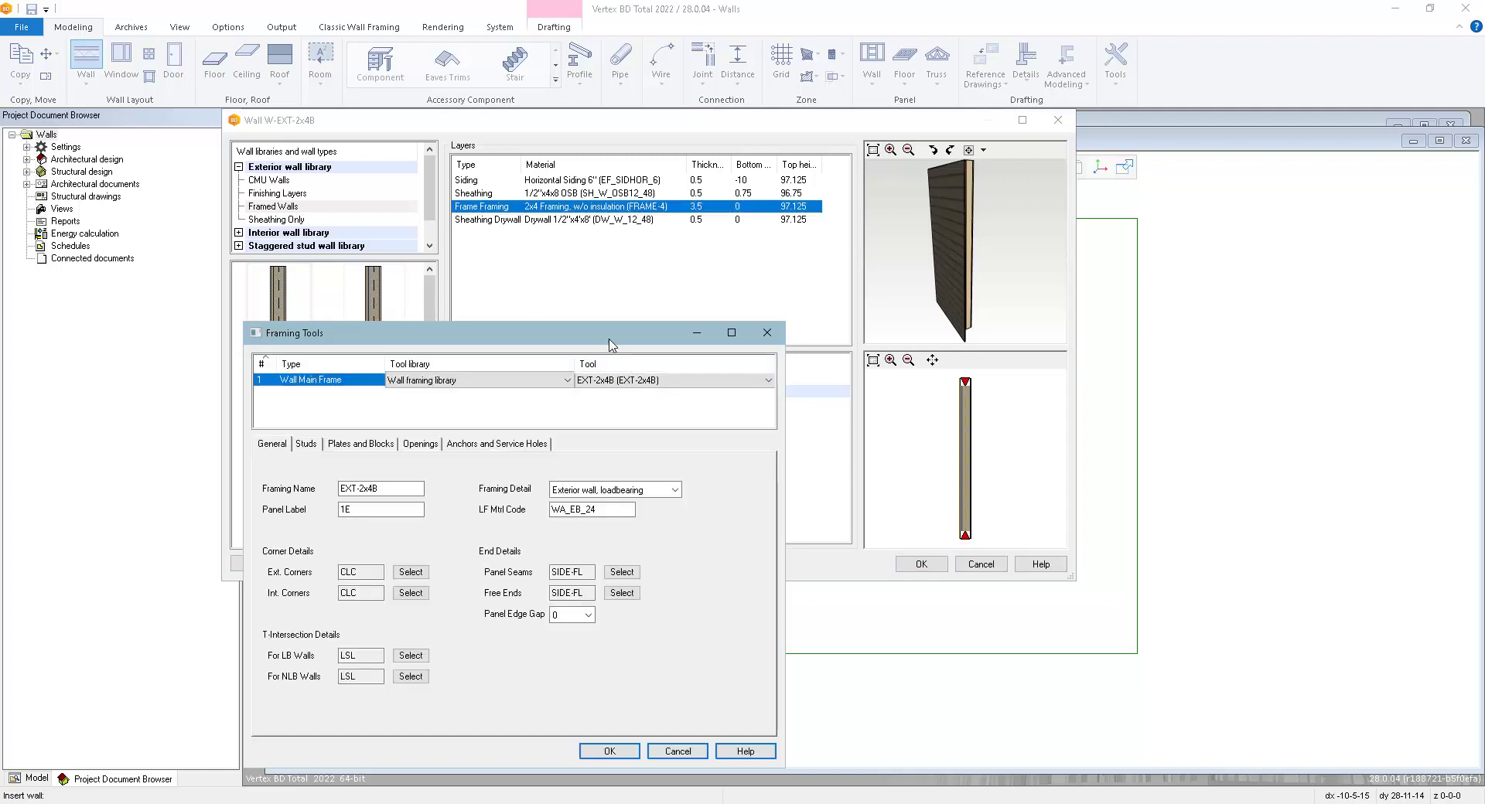
left_click_drag(609, 345, 871, 288)
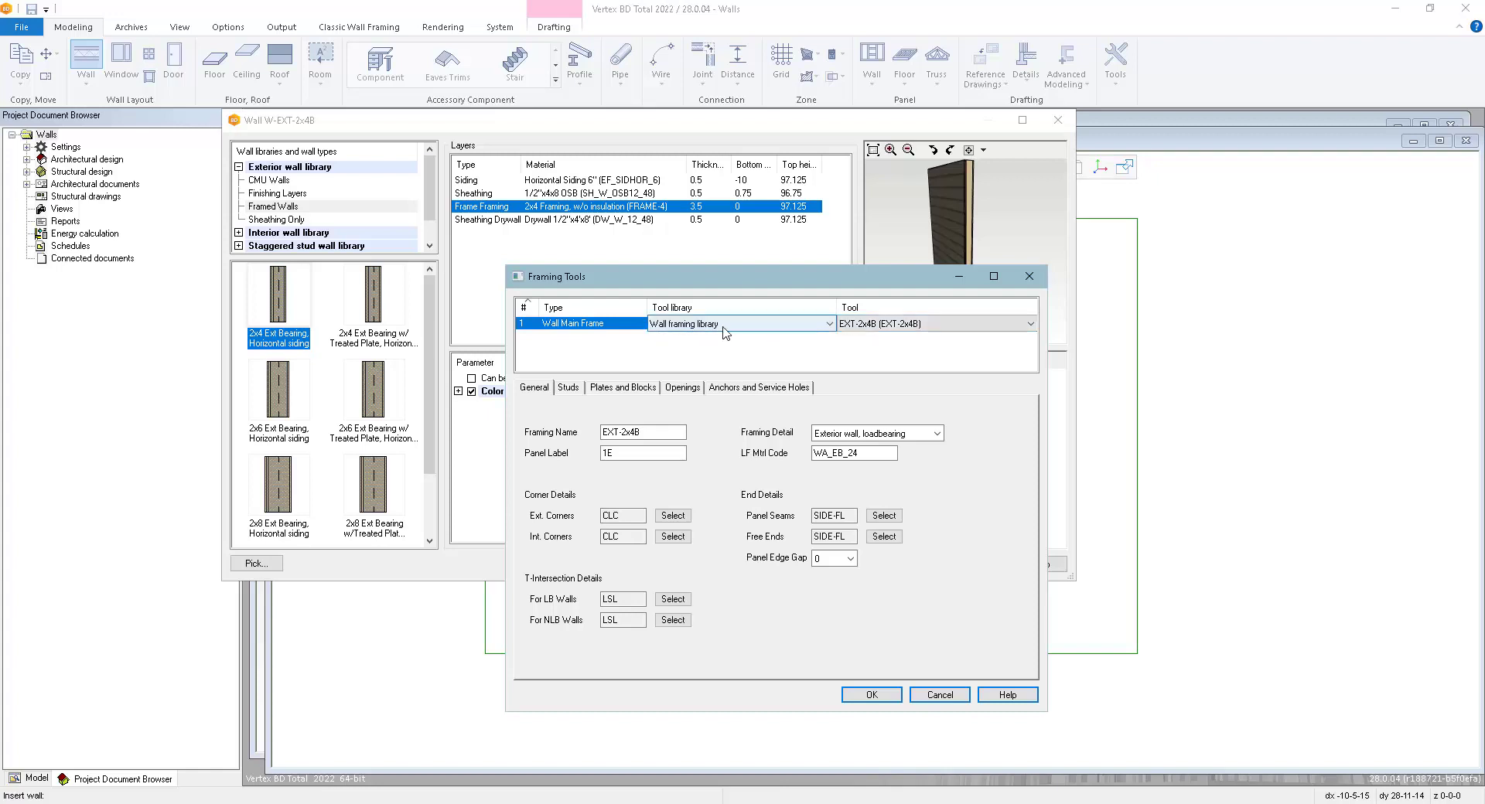
left_click(958, 331)
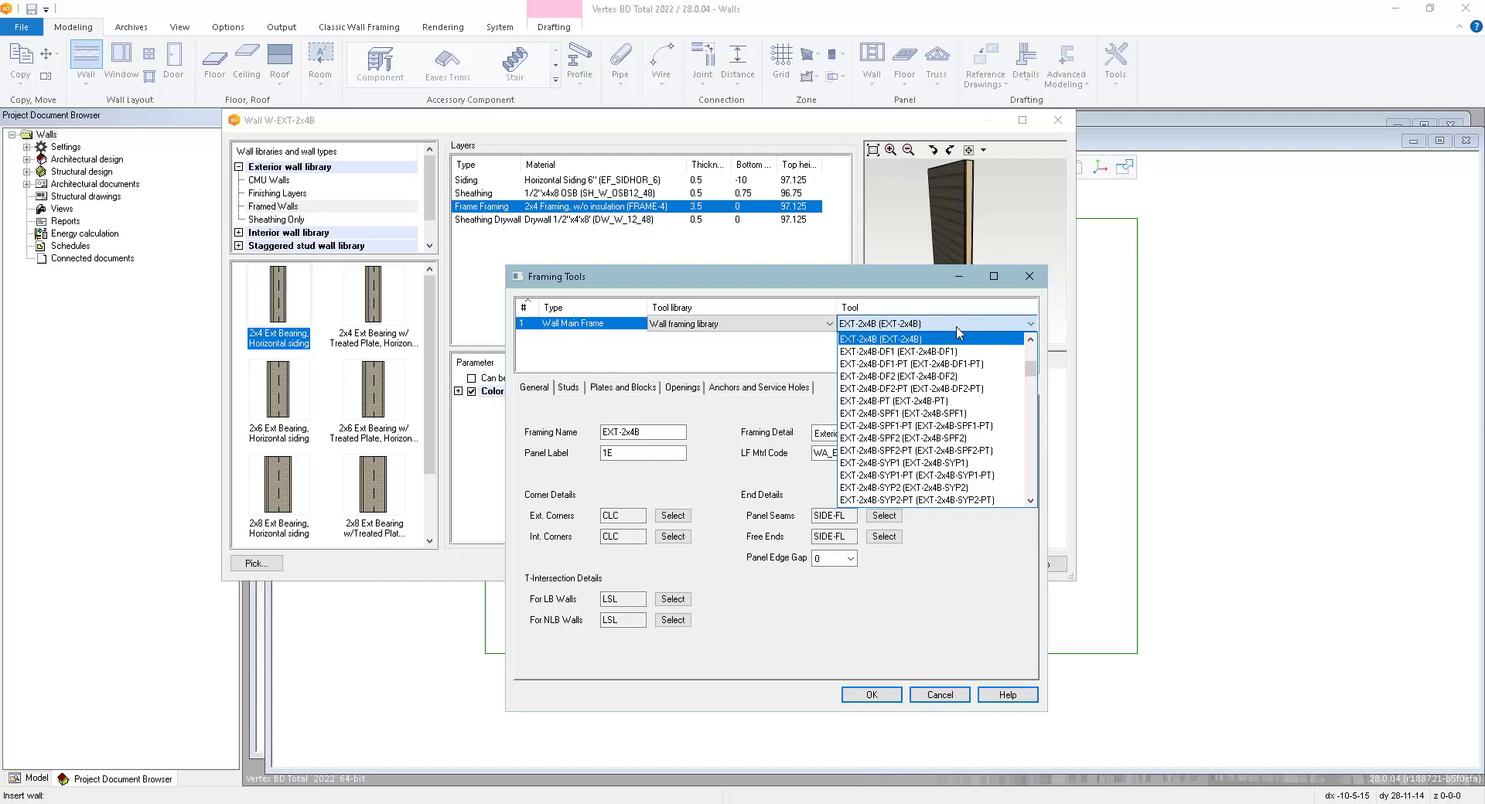
left_click(957, 331)
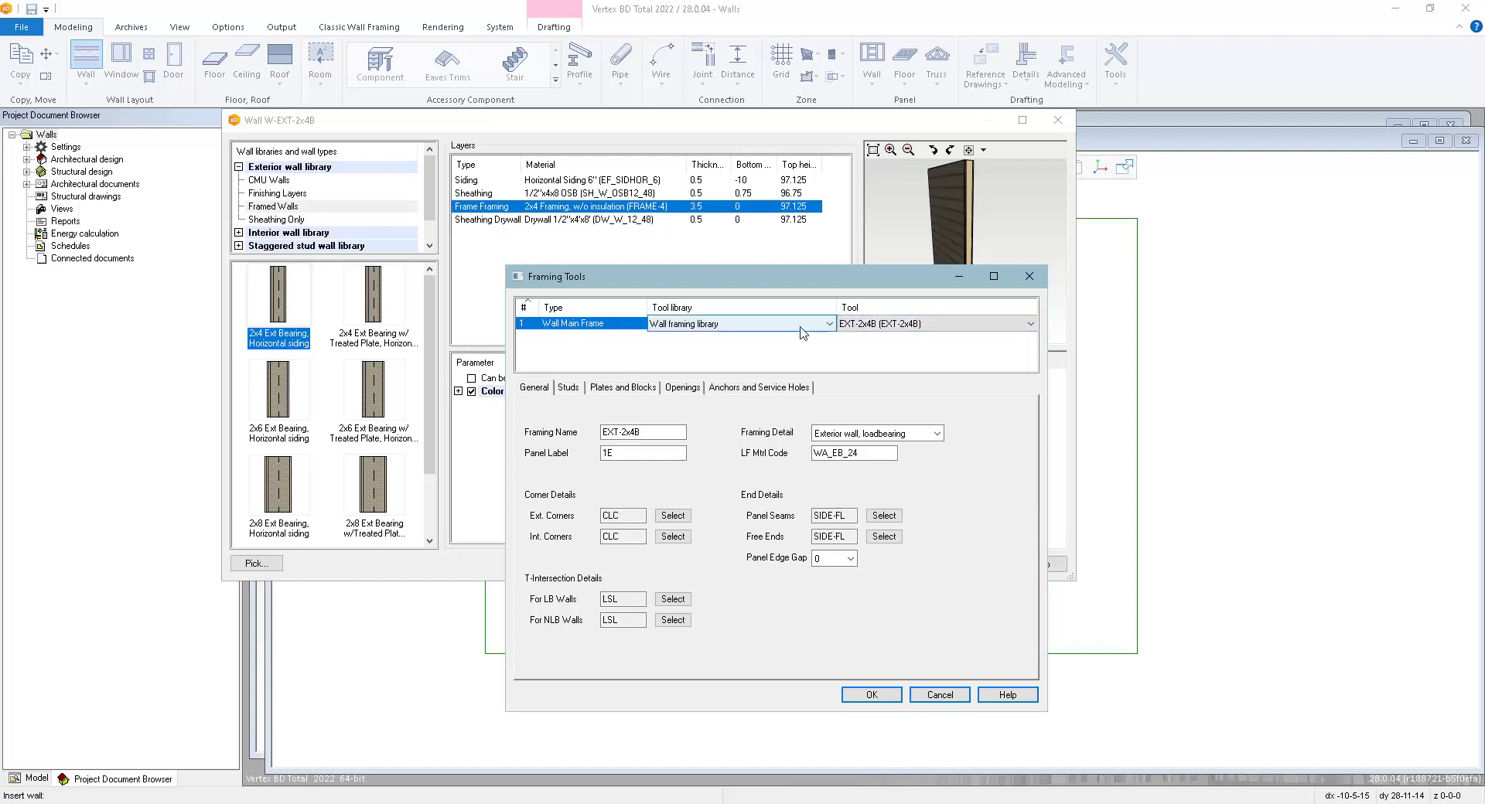
left_click(755, 329)
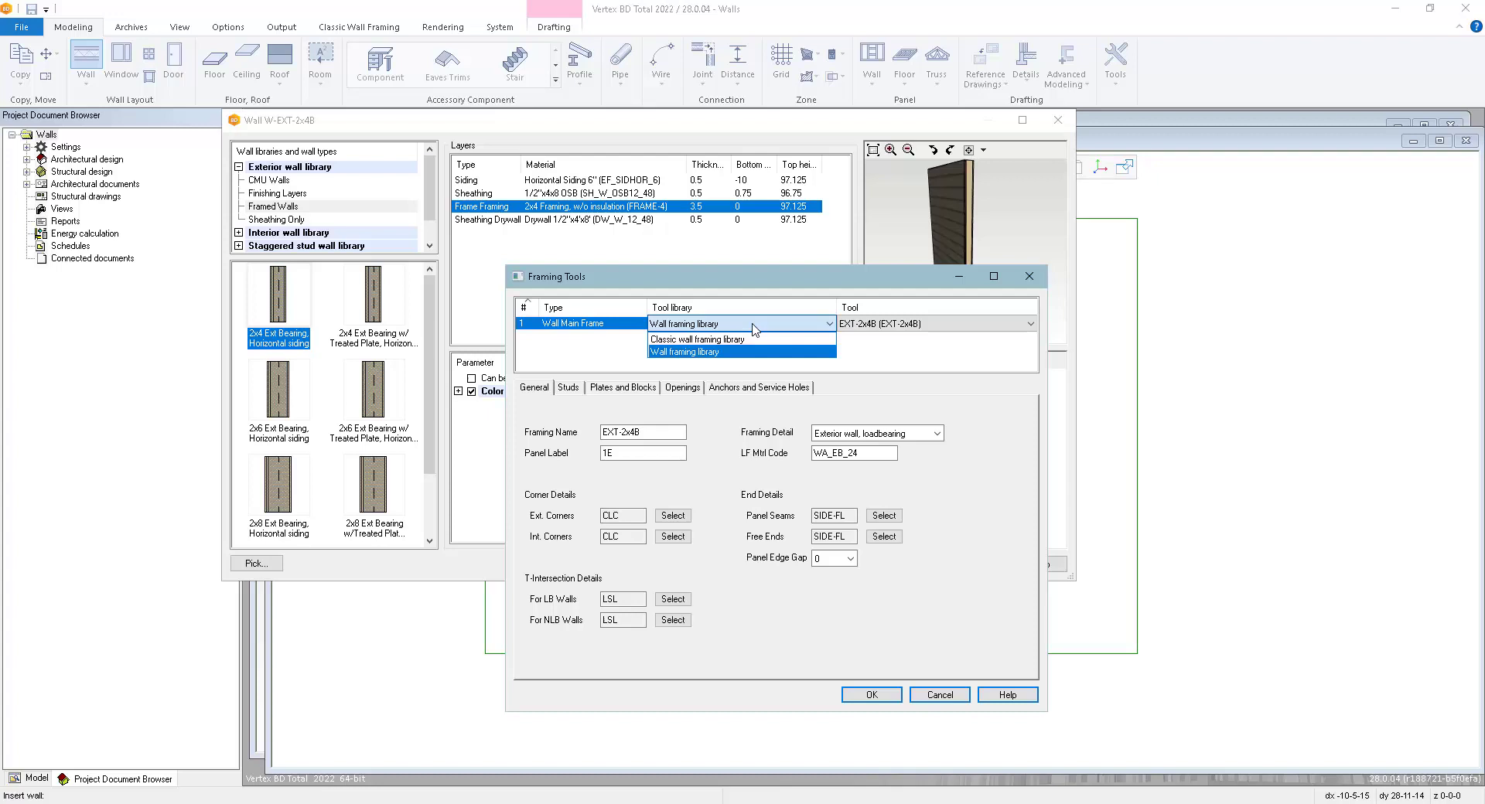
left_click(1001, 478)
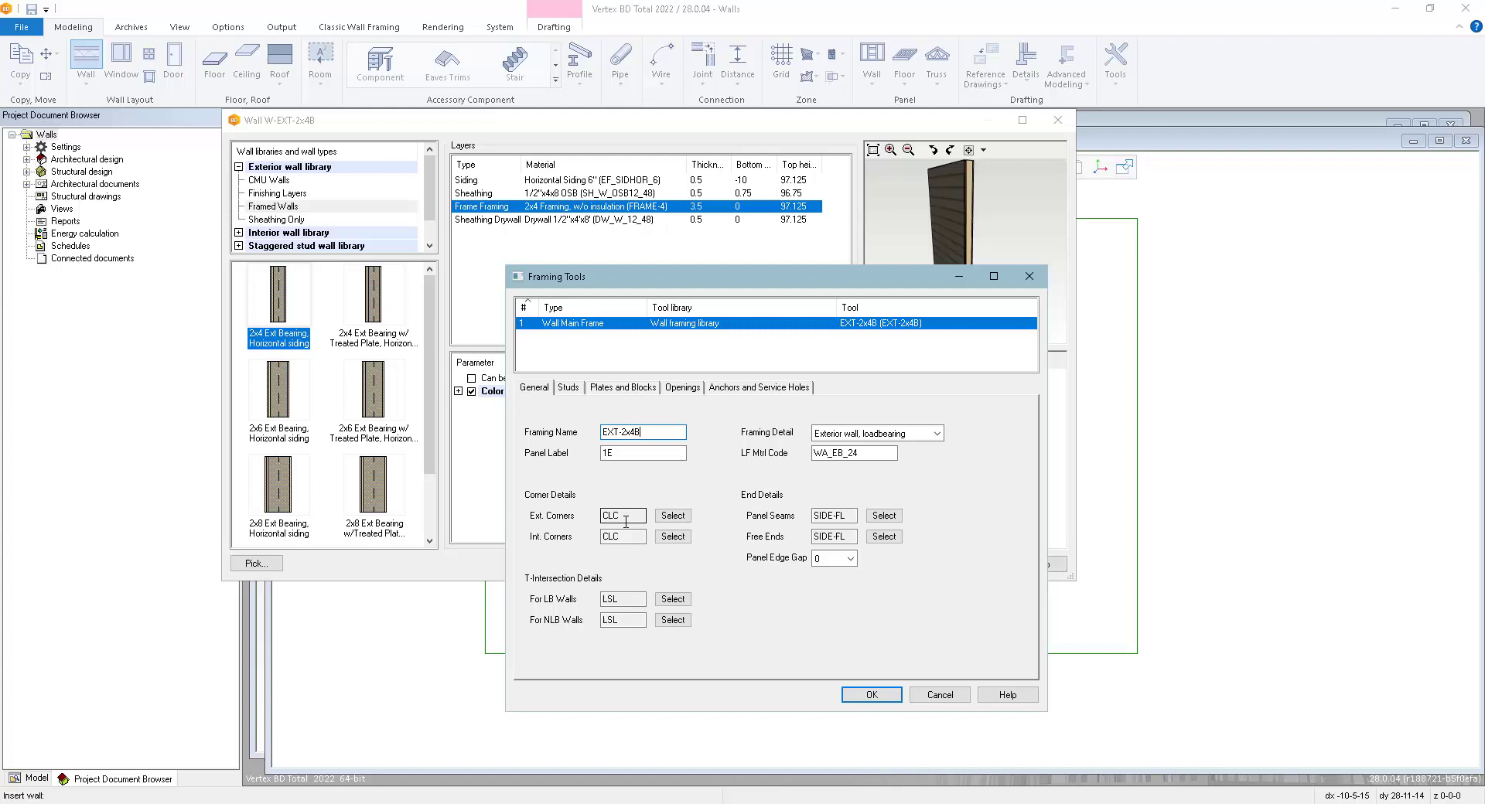
Assign the Offset Stud (STUD) detail to exterior corners.
left_click(679, 521)
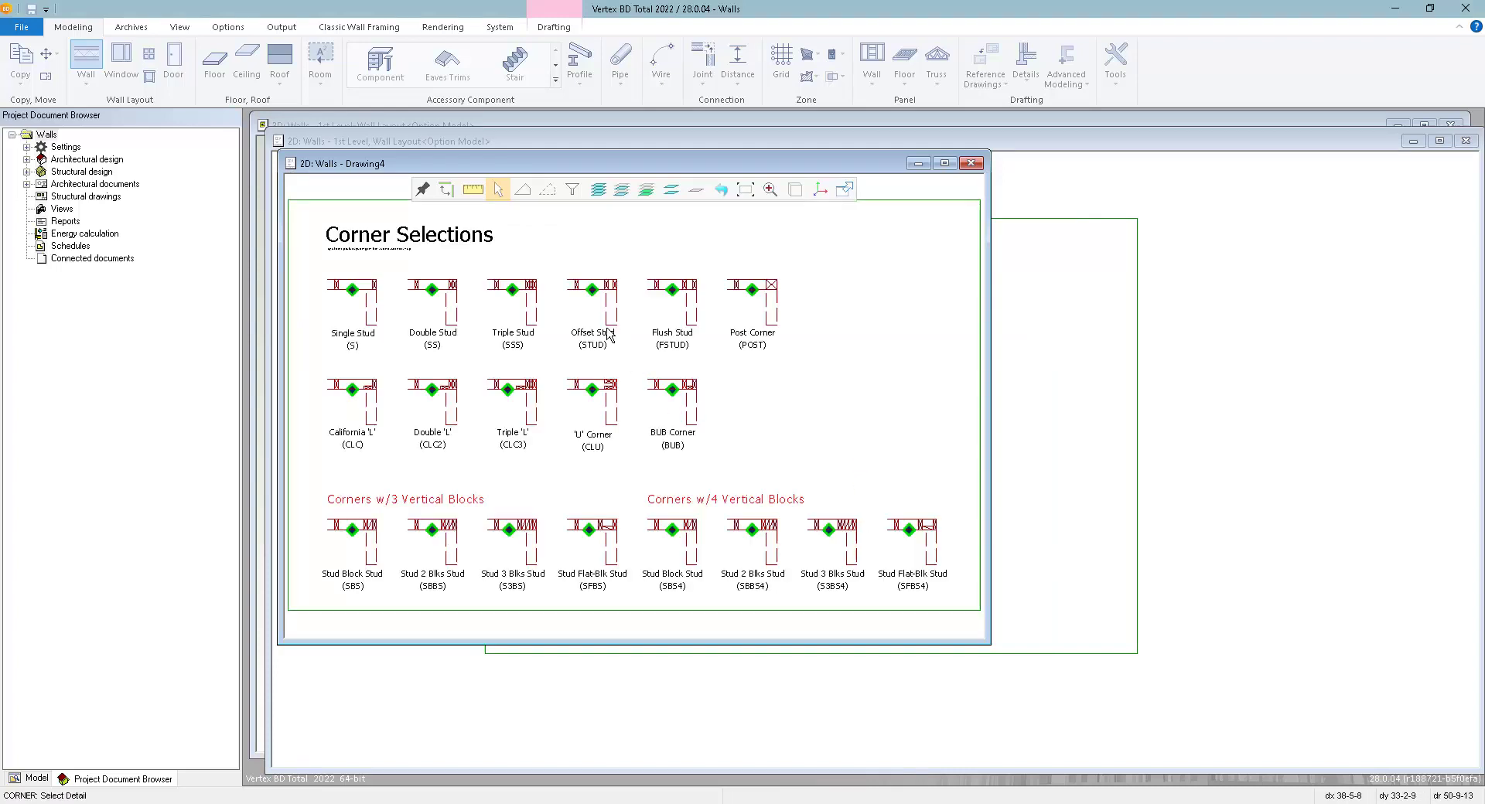
left_click(592, 291)
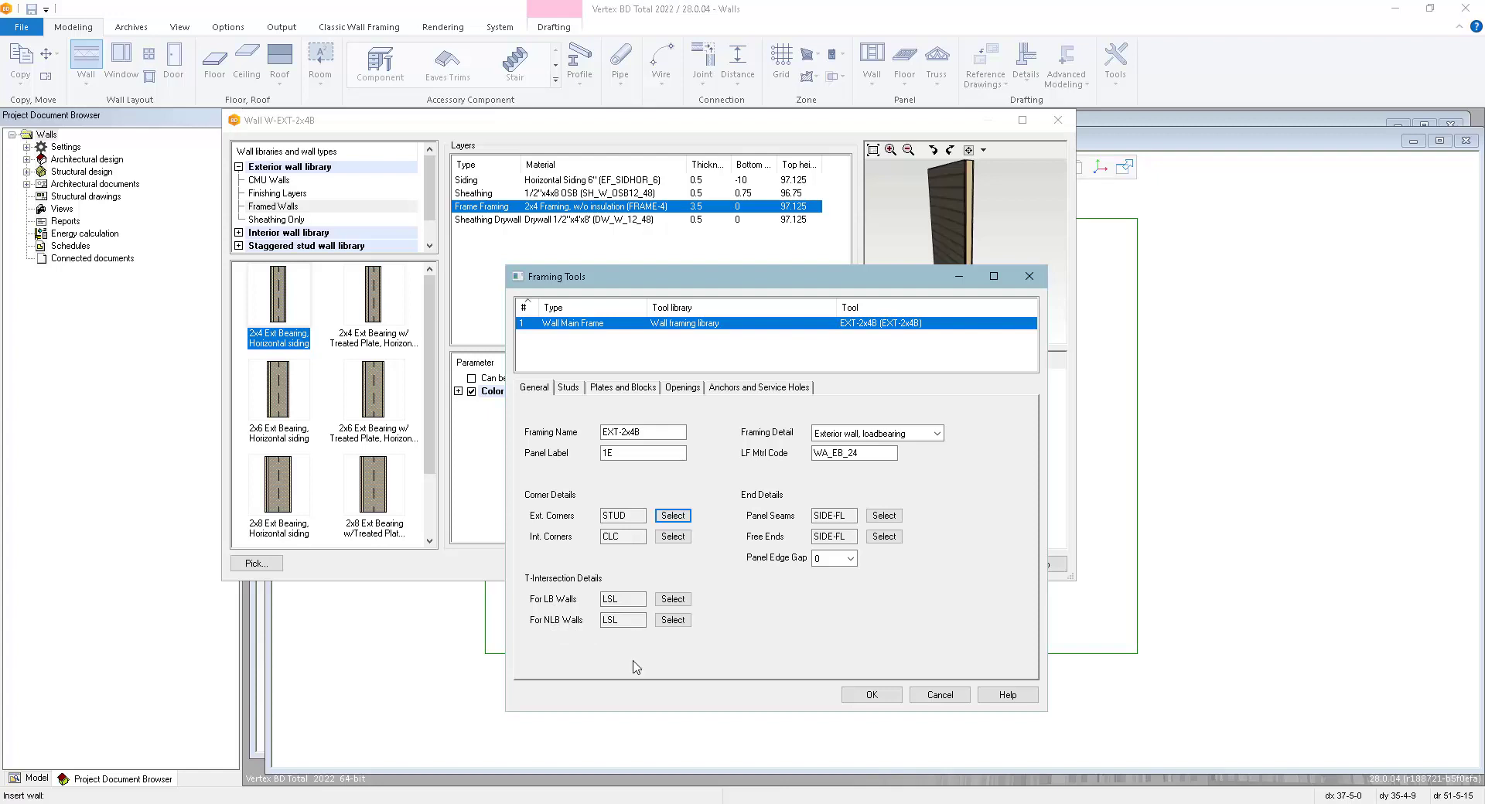
Set the load-bearing T-intersection backer to Stud 3 Blks Stud (S3BS).
left_click(672, 599)
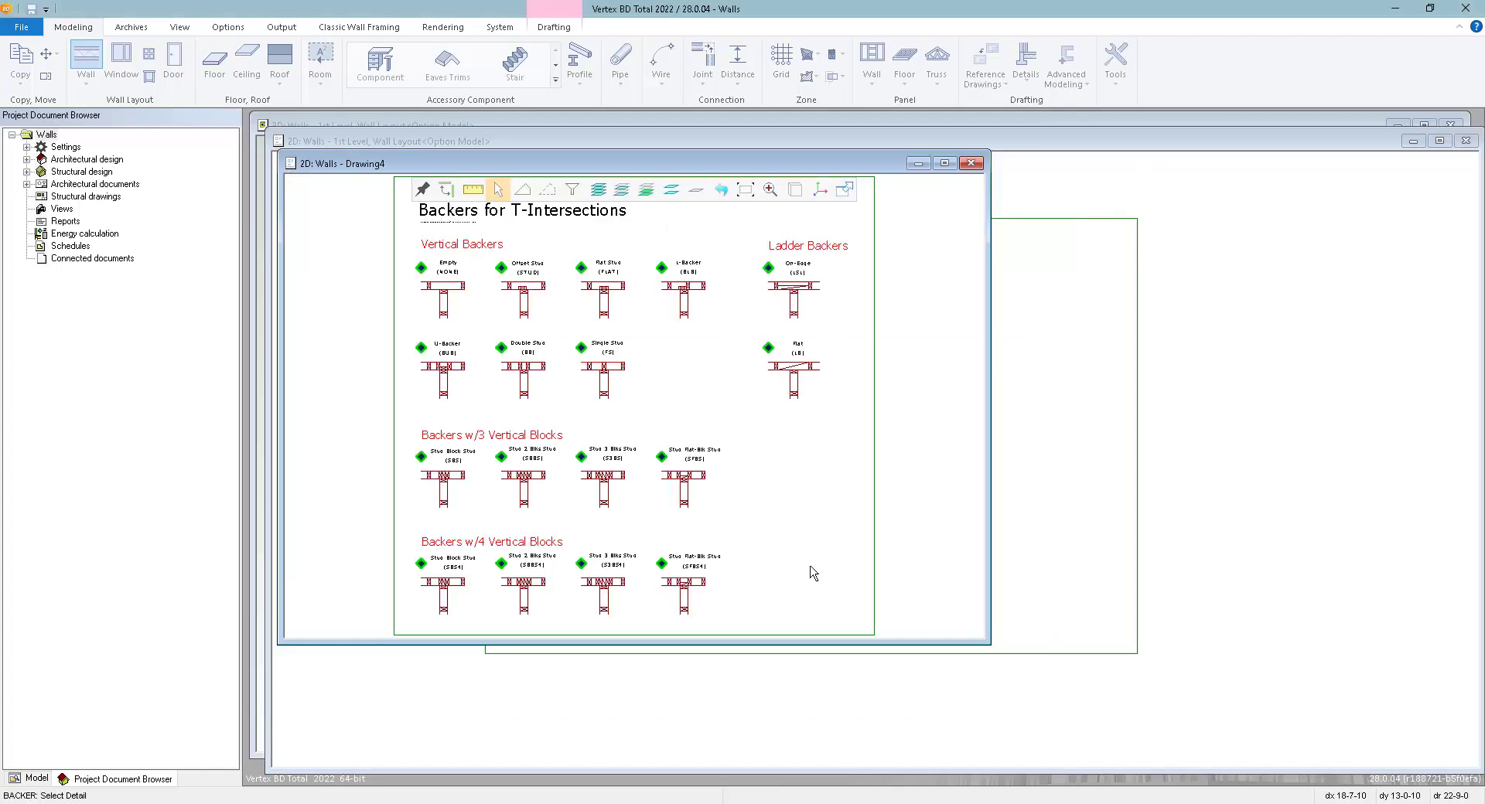
scroll(592, 388, "up", 2)
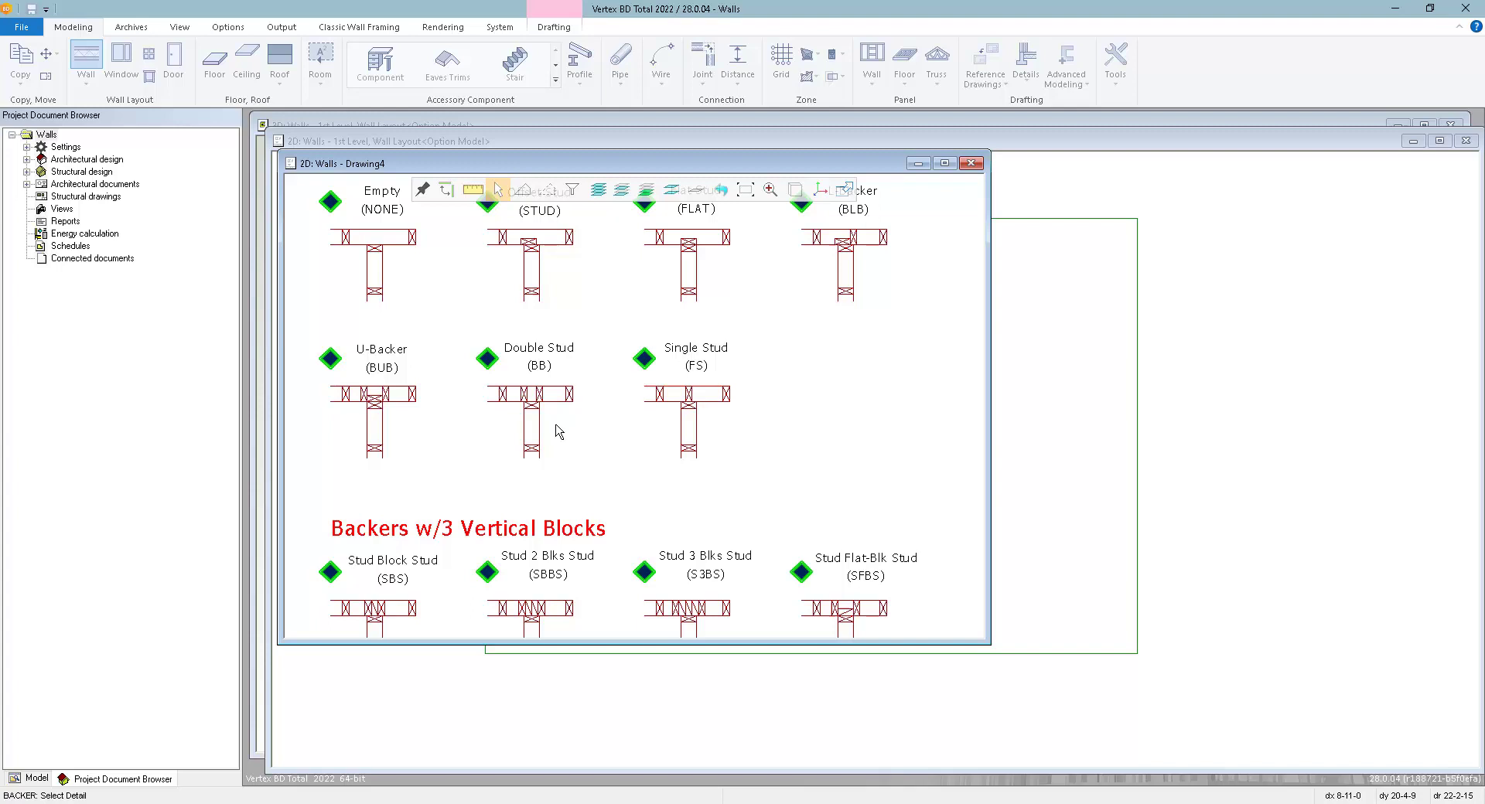
scroll(556, 427, "down", 2)
scroll(806, 338, "up", 2)
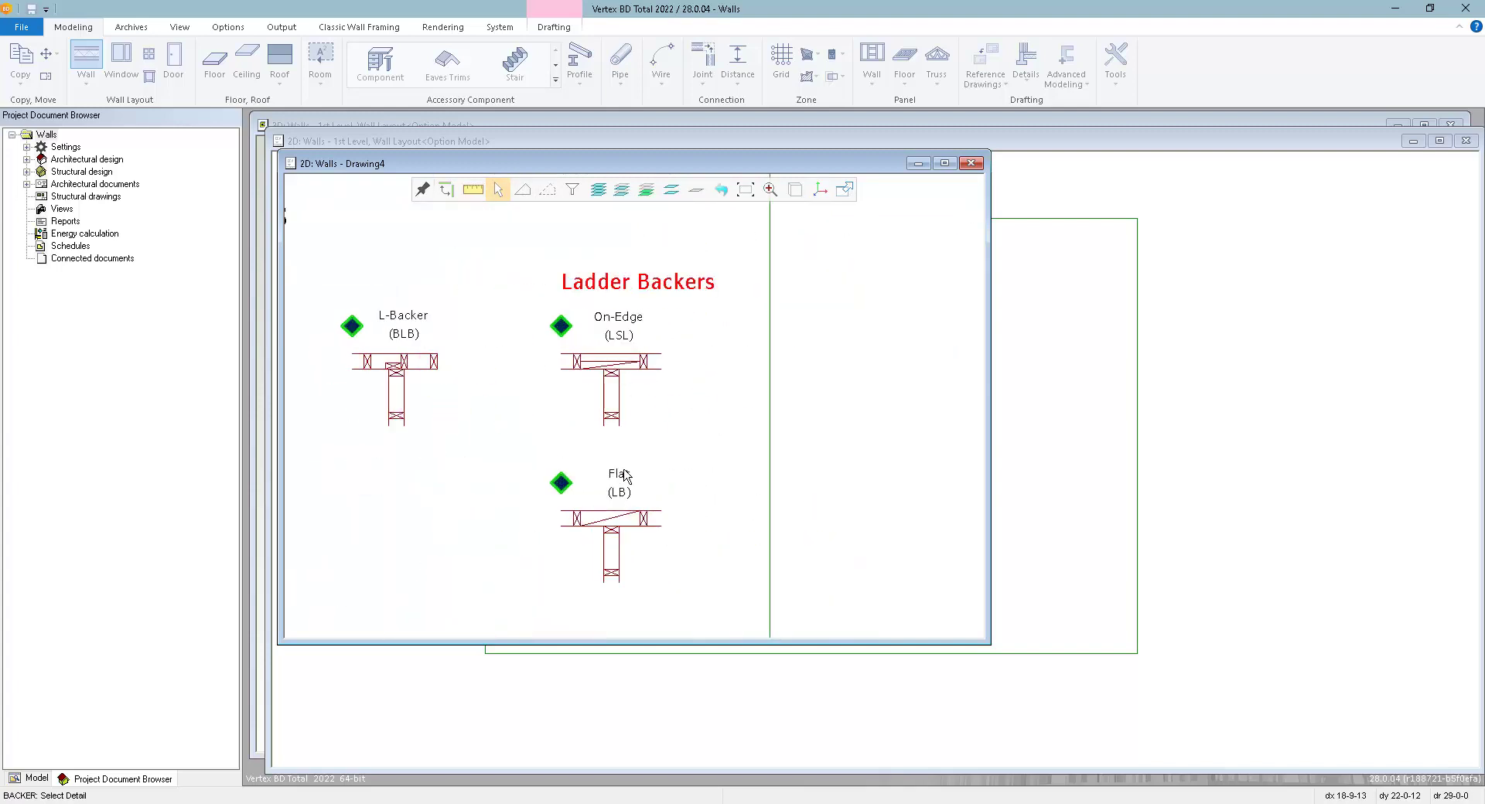
scroll(642, 483, "down", 2)
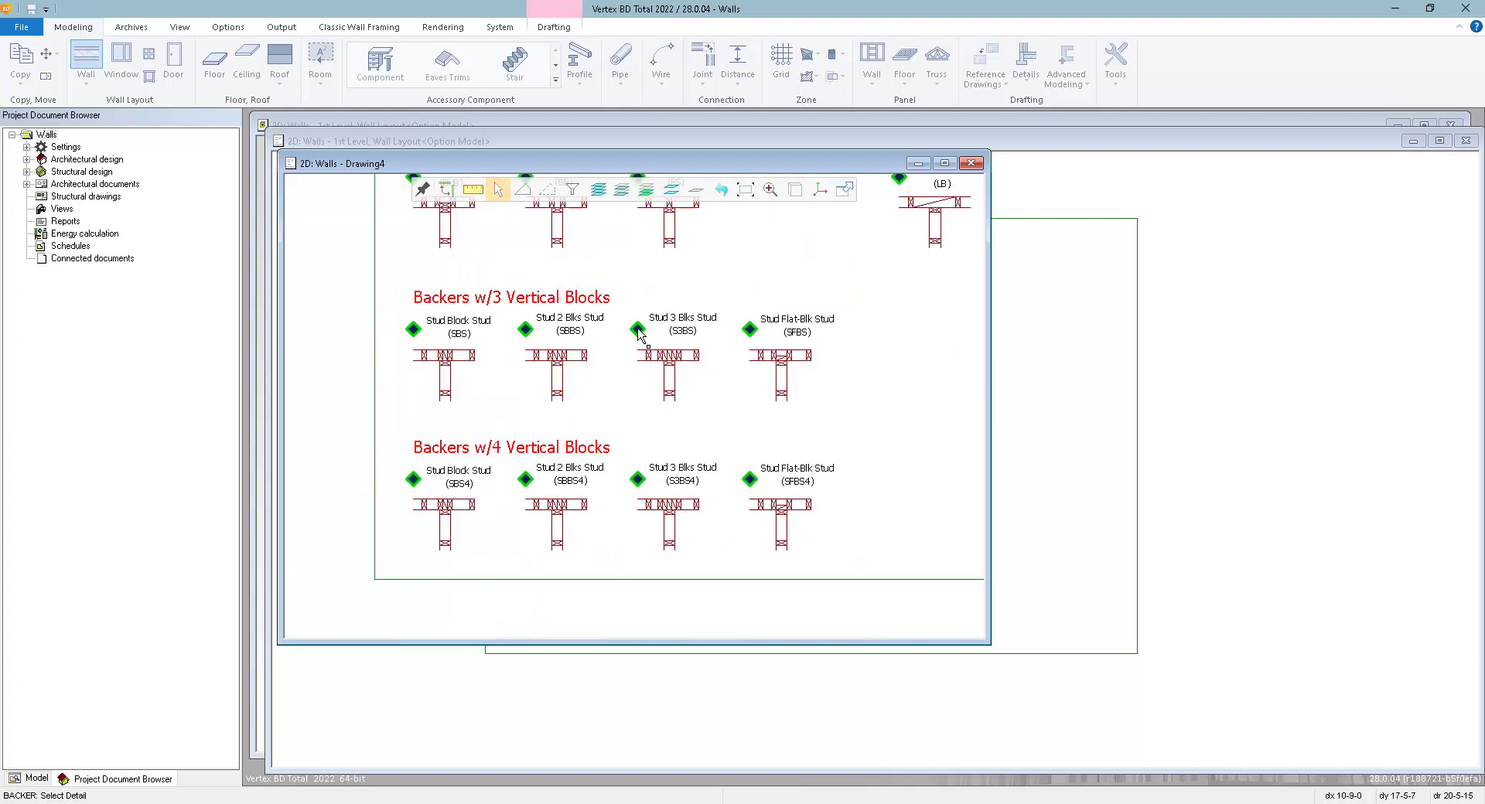
left_click(638, 334)
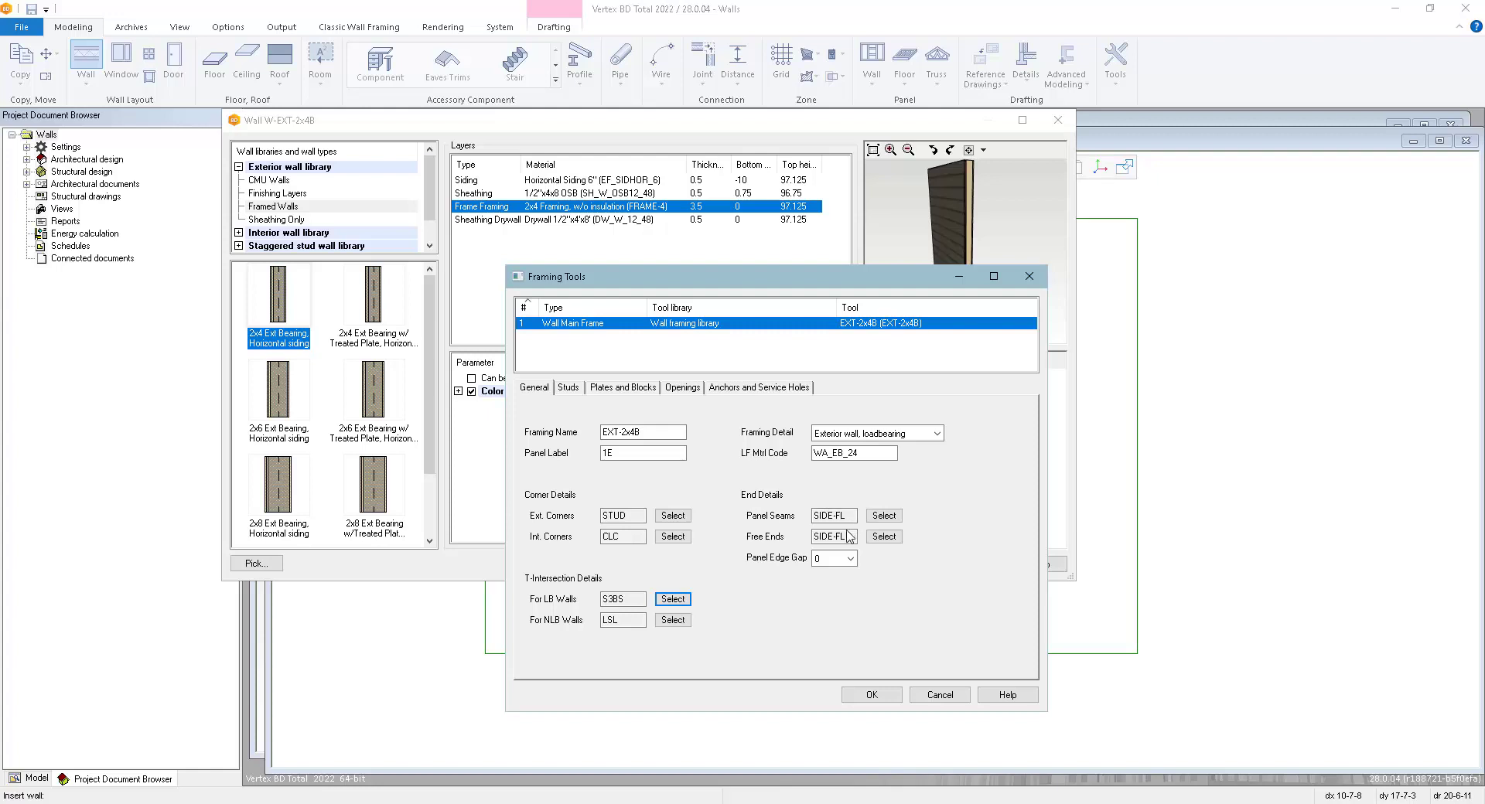
Leave free ends at SIDE-FL and set the panel edge gap to 0.125.
left_click(882, 539)
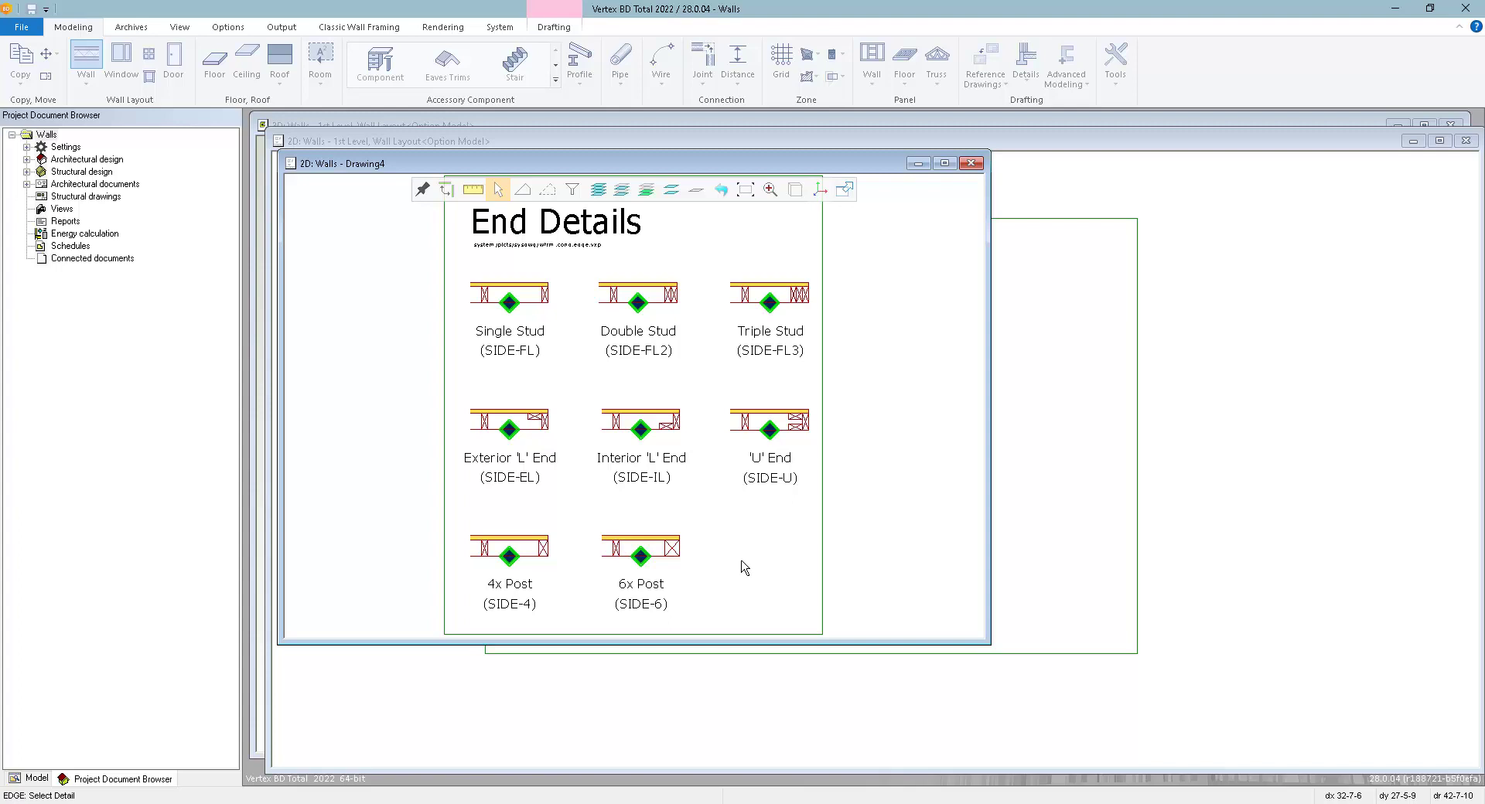
key("Escape")
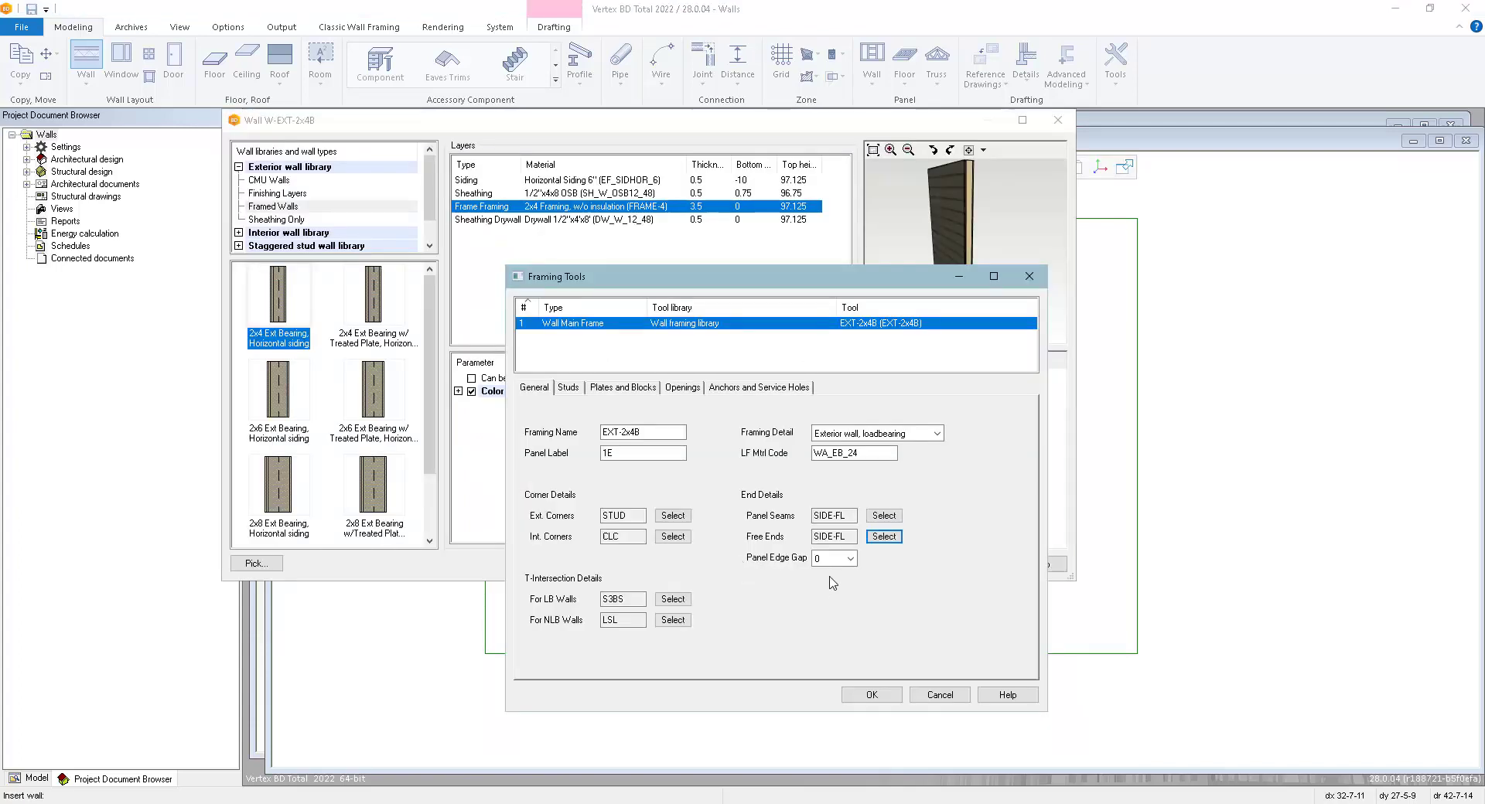
left_click(850, 558)
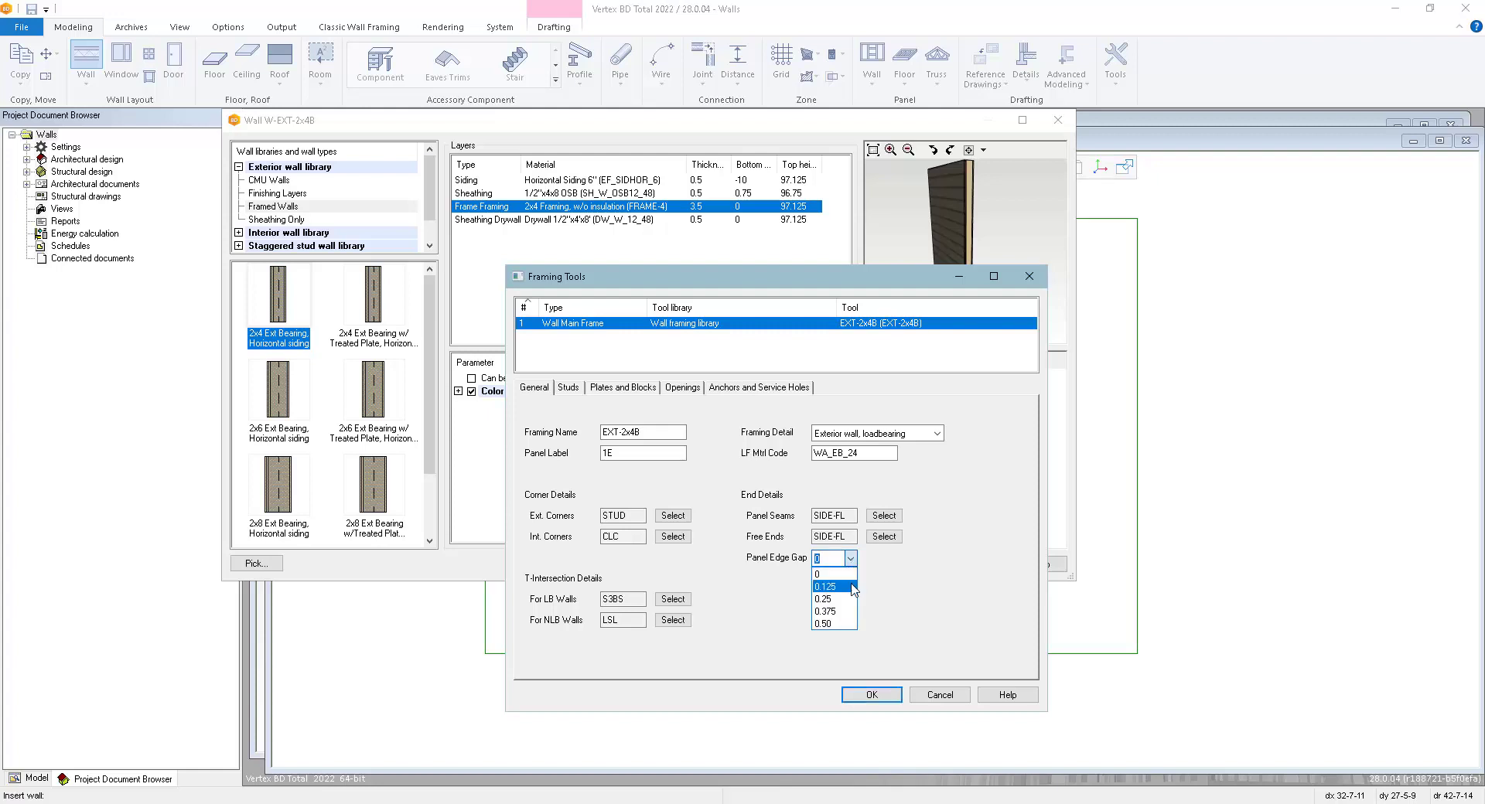
left_click(852, 587)
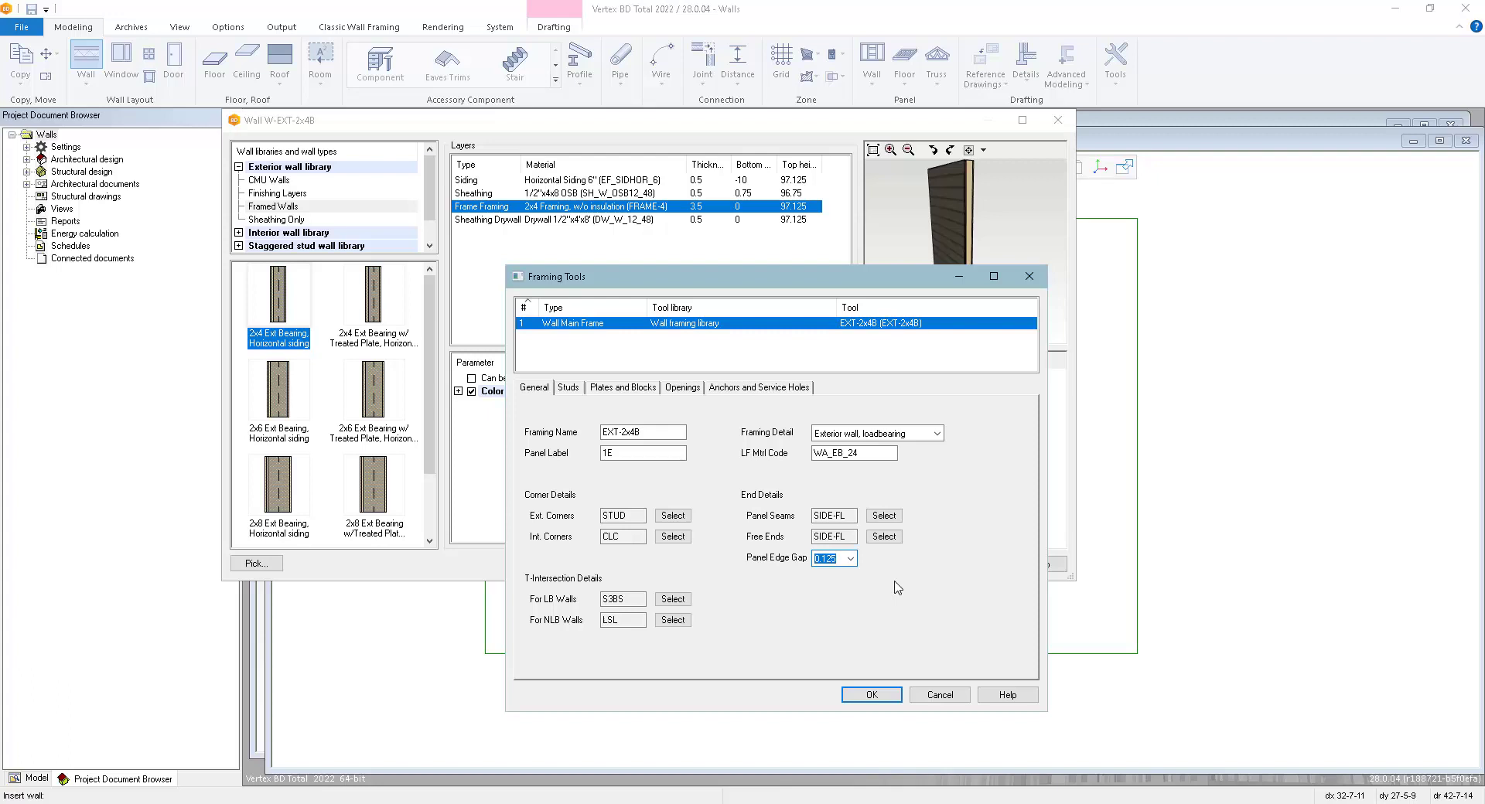
On the Studs tab, open the stud piece editor and browse the lumber libraries and size codes.
left_click(567, 388)
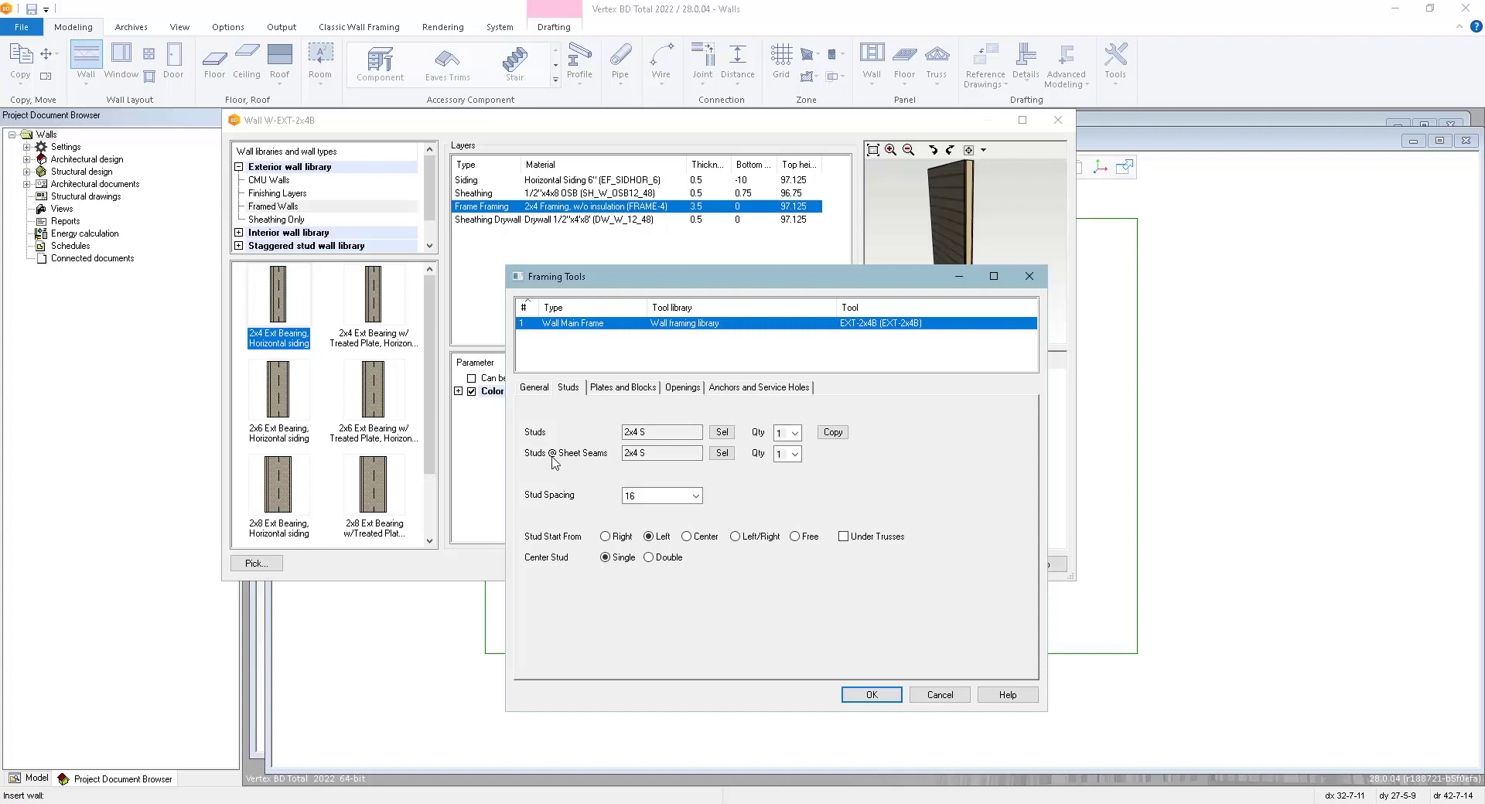
left_click(659, 454)
left_click(724, 434)
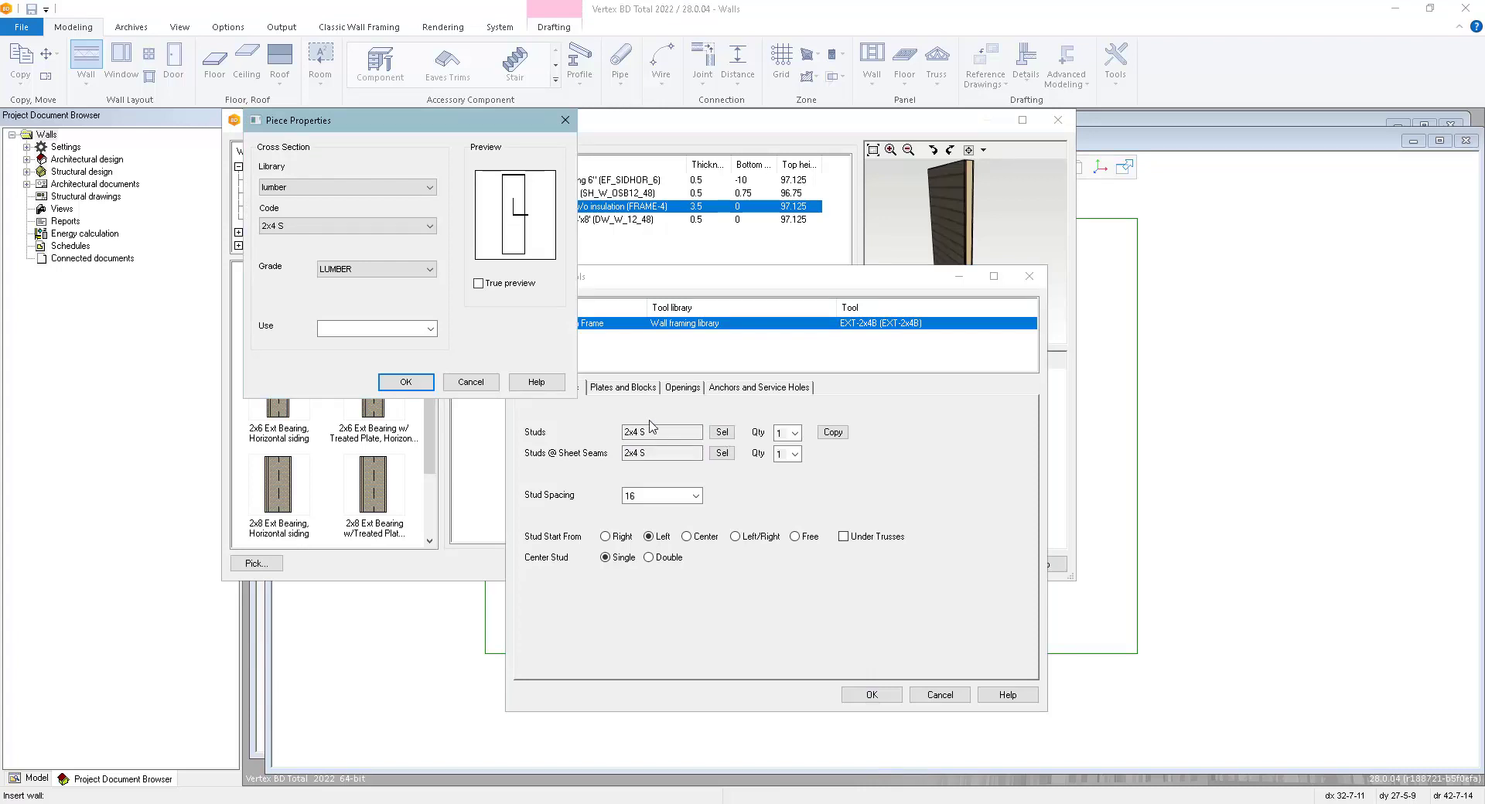
left_click(358, 193)
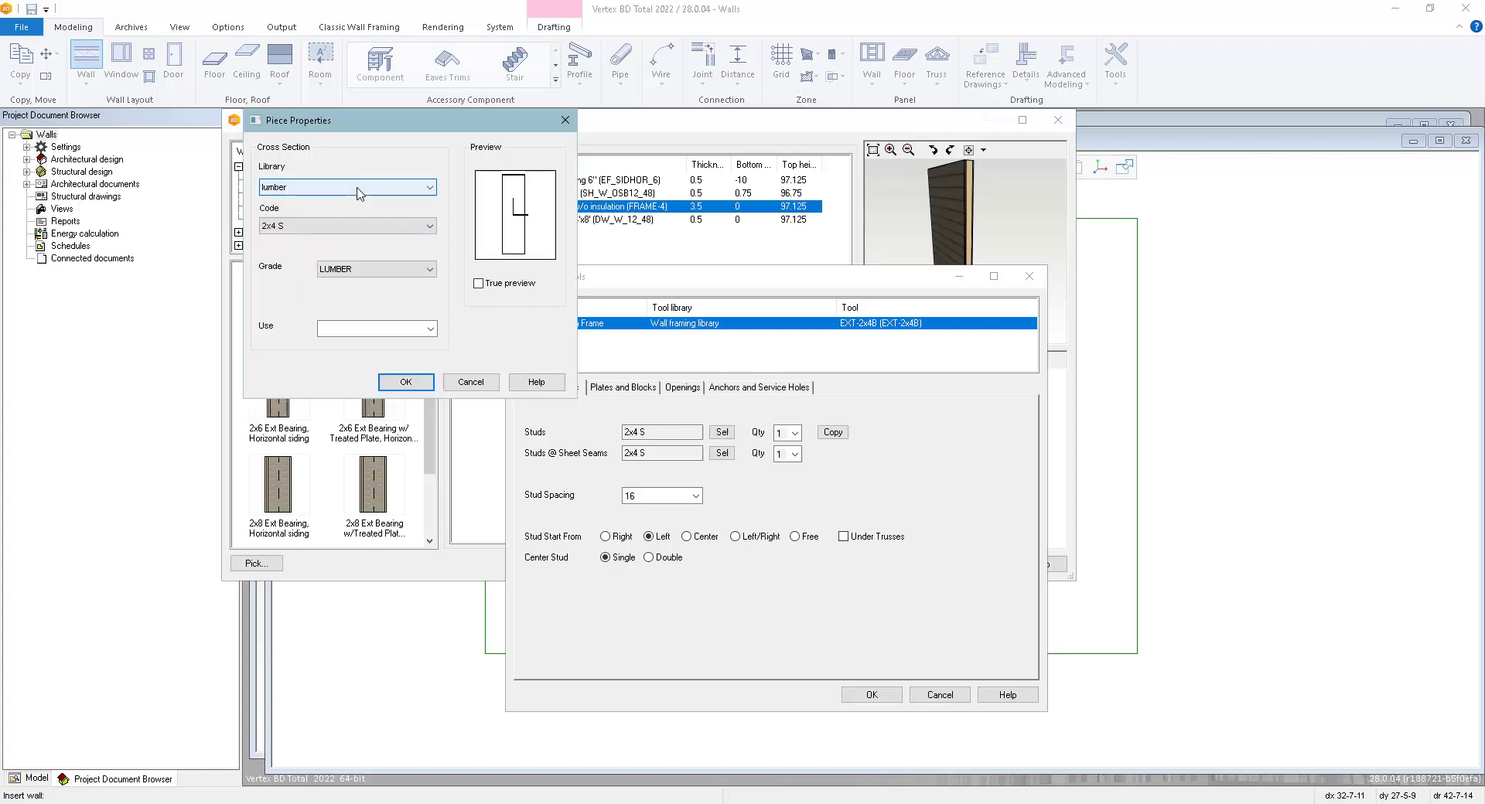
left_click(360, 226)
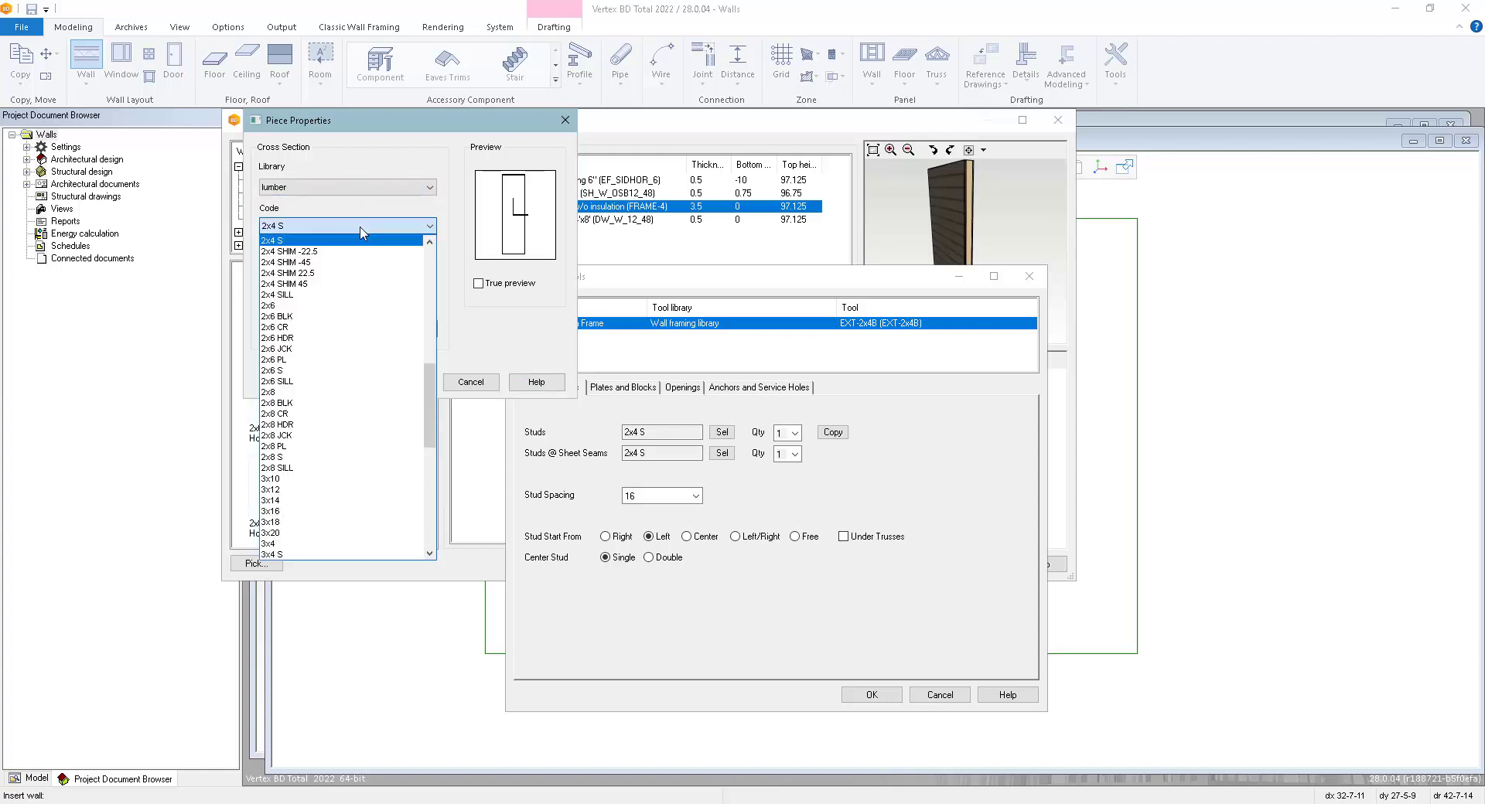
left_click(360, 226)
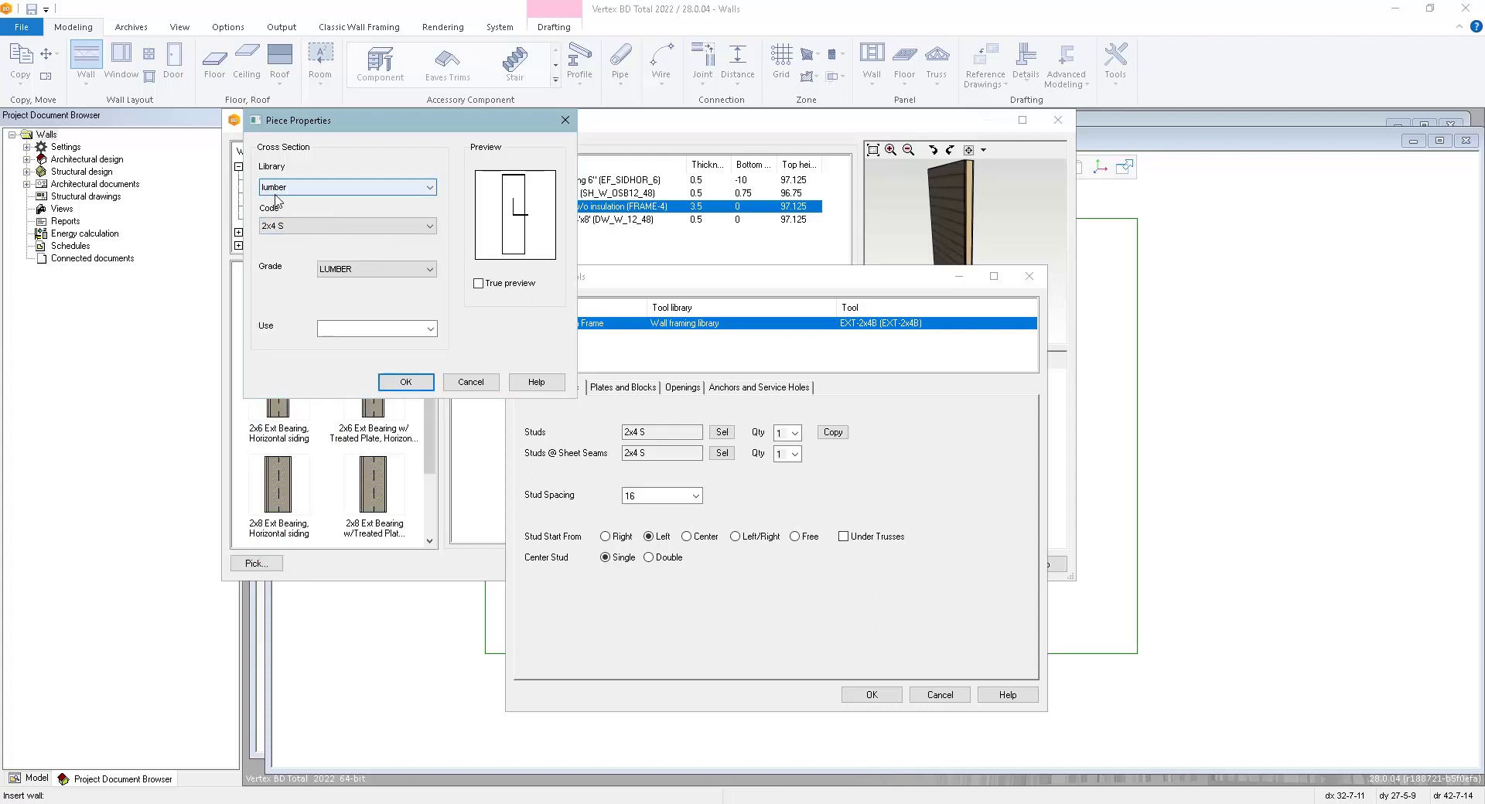
left_click(310, 226)
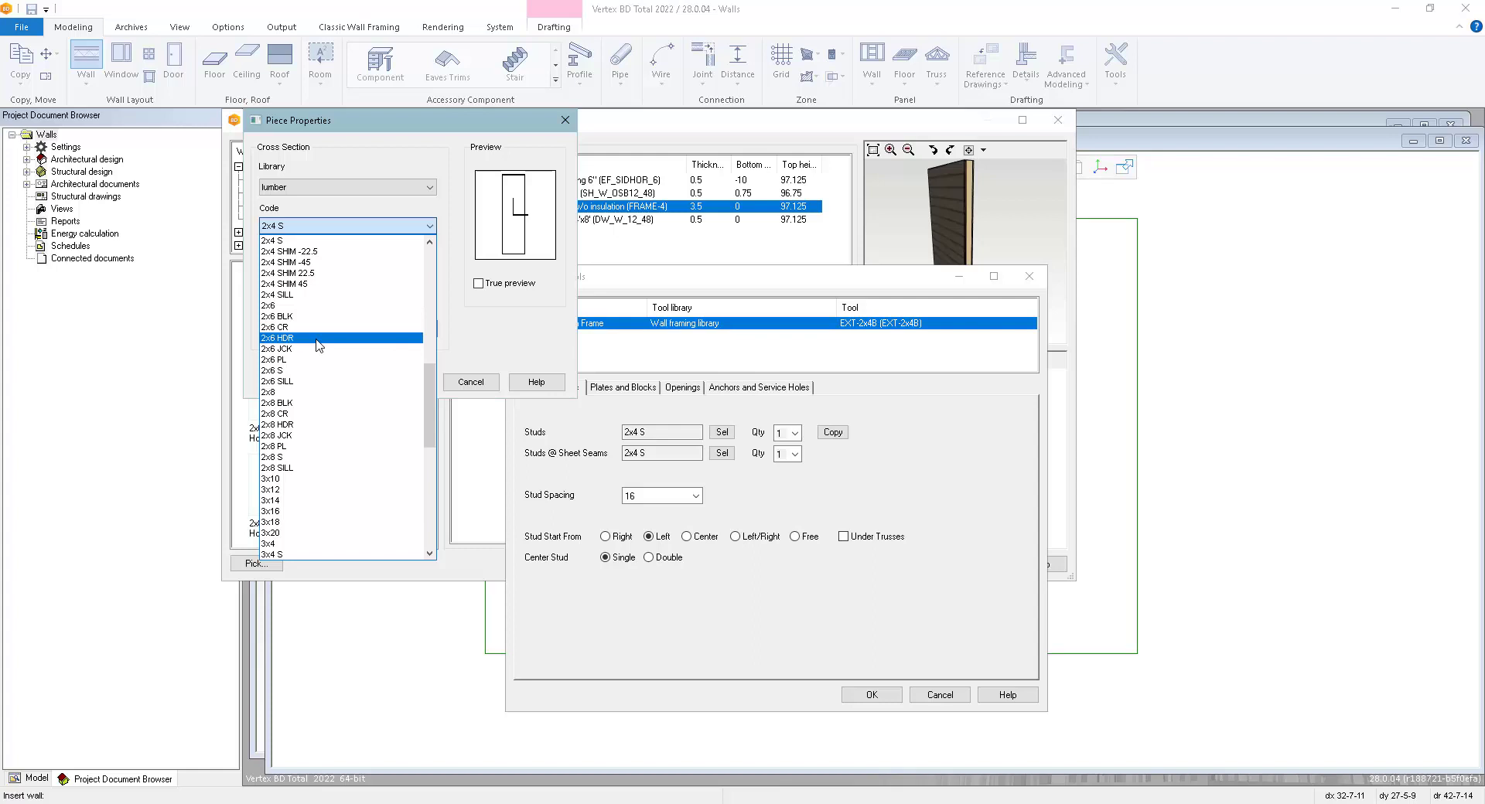
left_click(317, 382)
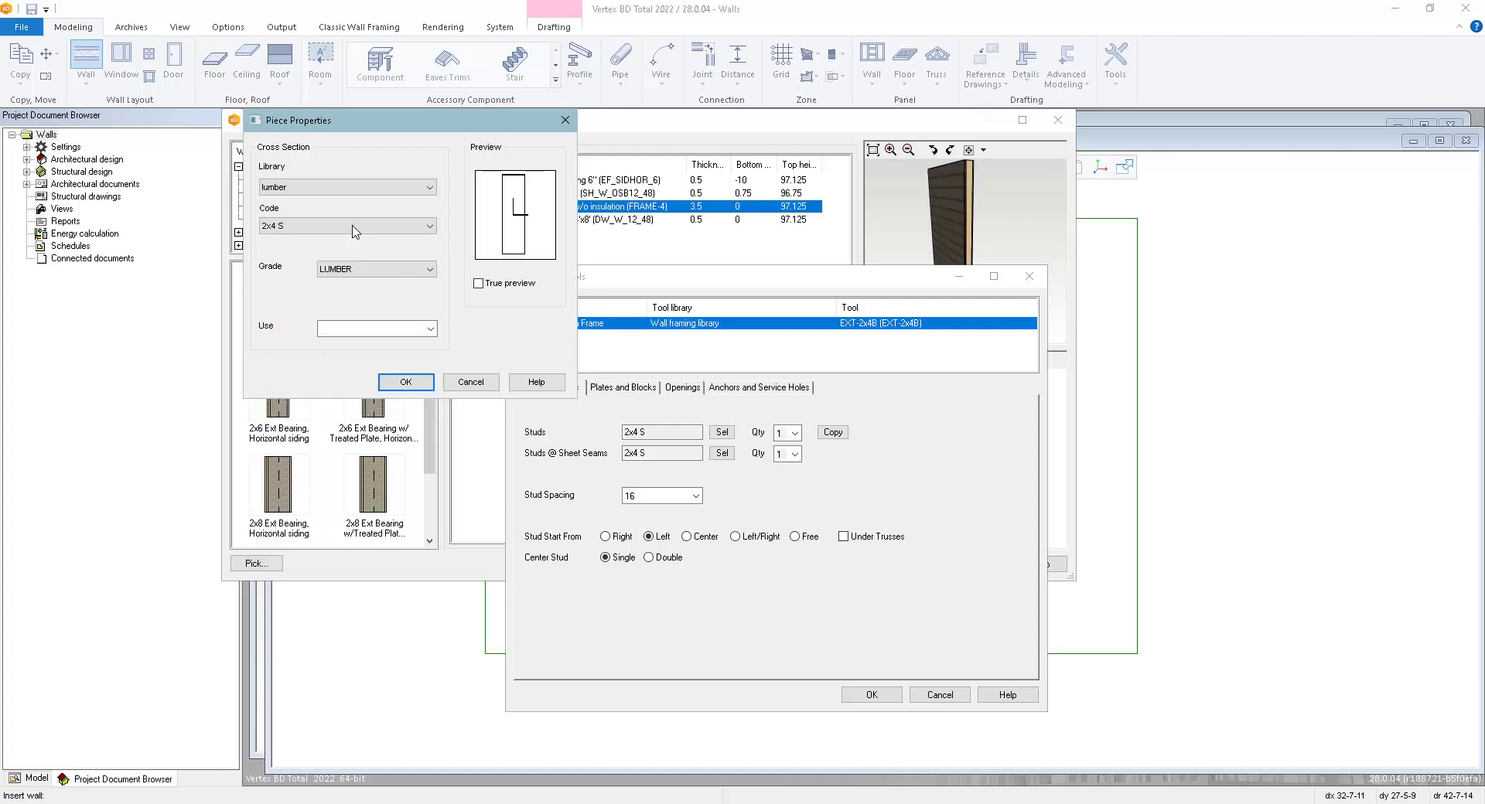
Set the stud piece to 2x4 DF1 from the lumber-df1 library.
left_click(323, 189)
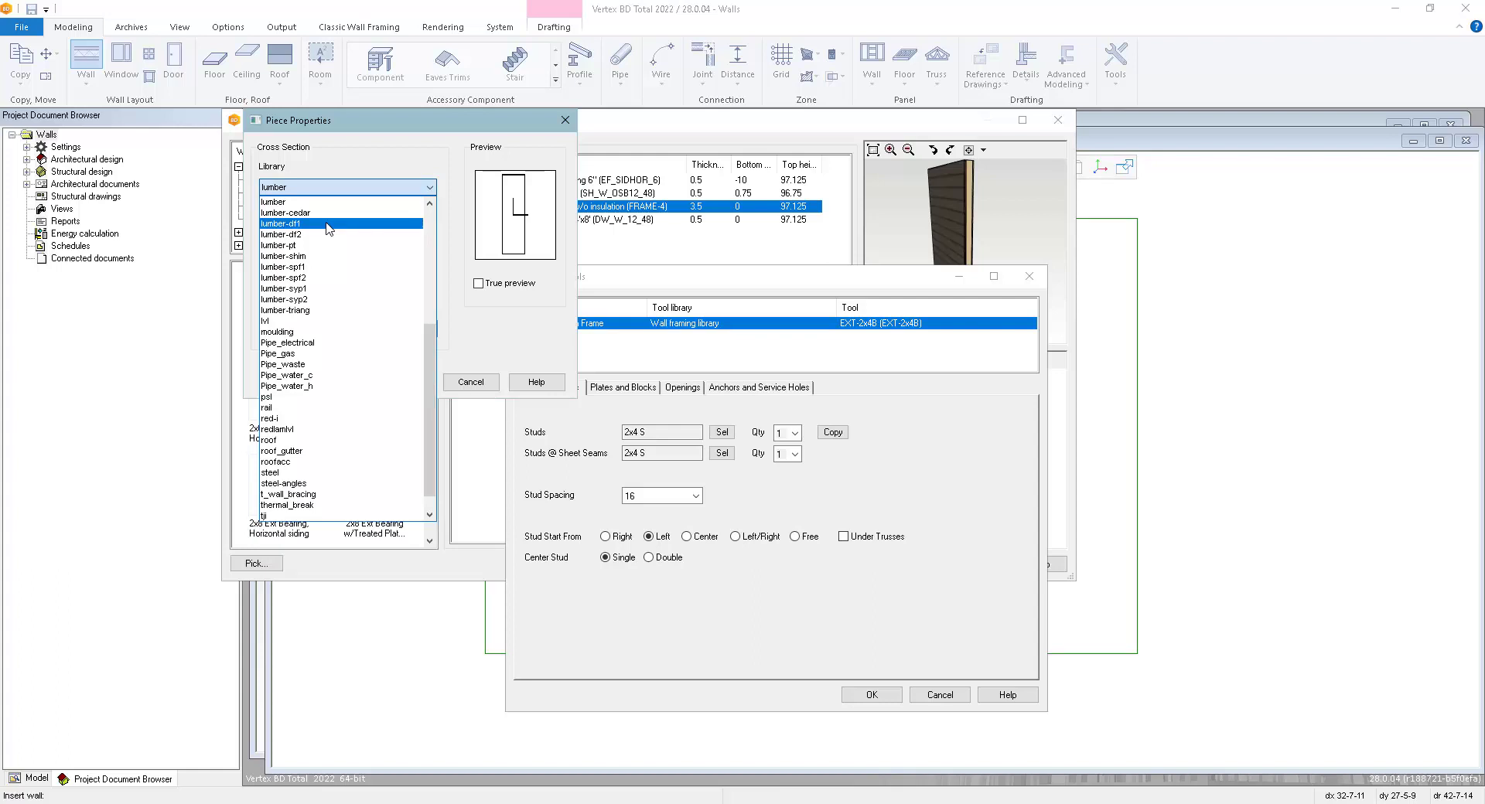
left_click(329, 224)
left_click(331, 226)
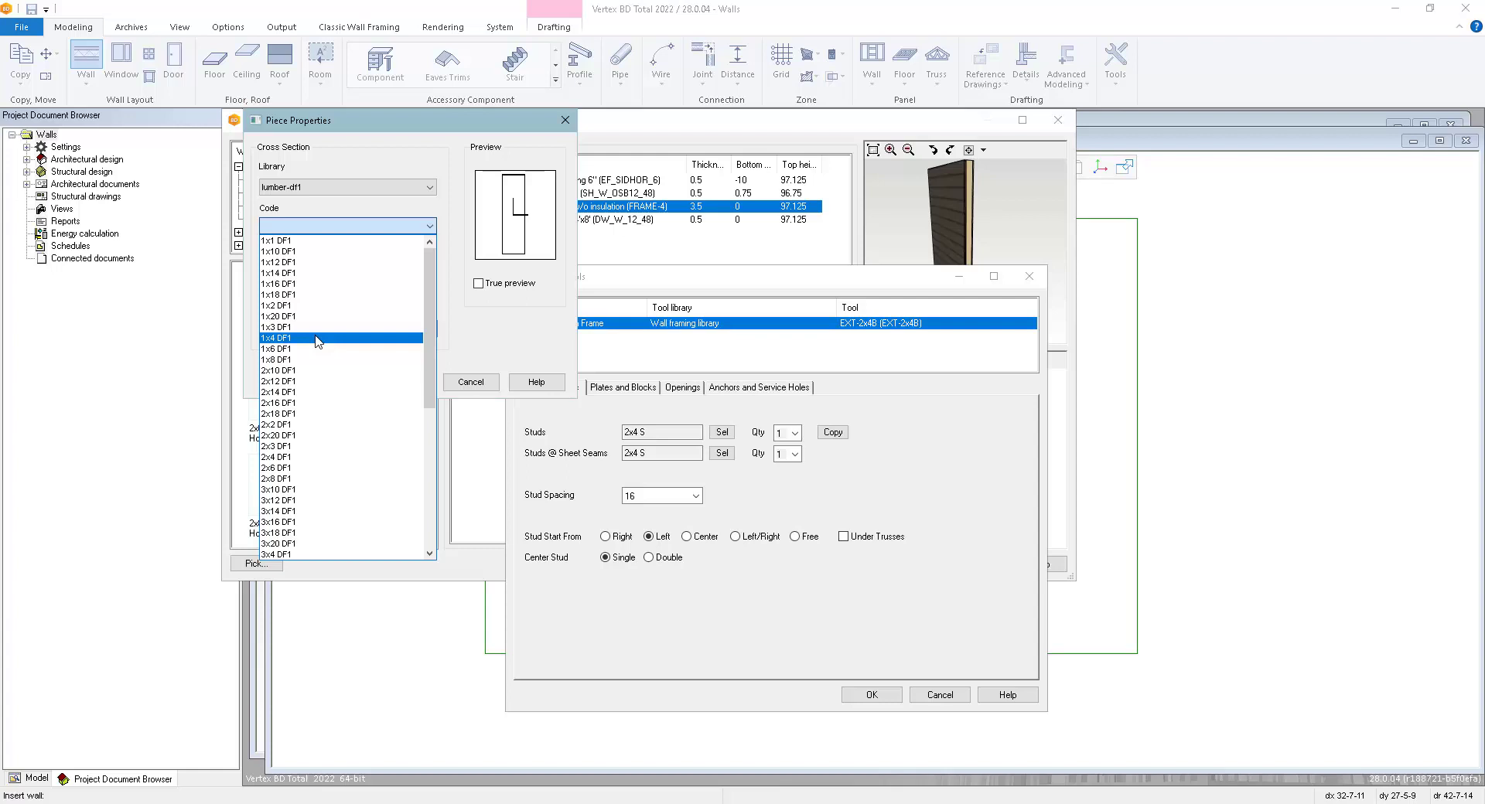
left_click(321, 457)
left_click(406, 382)
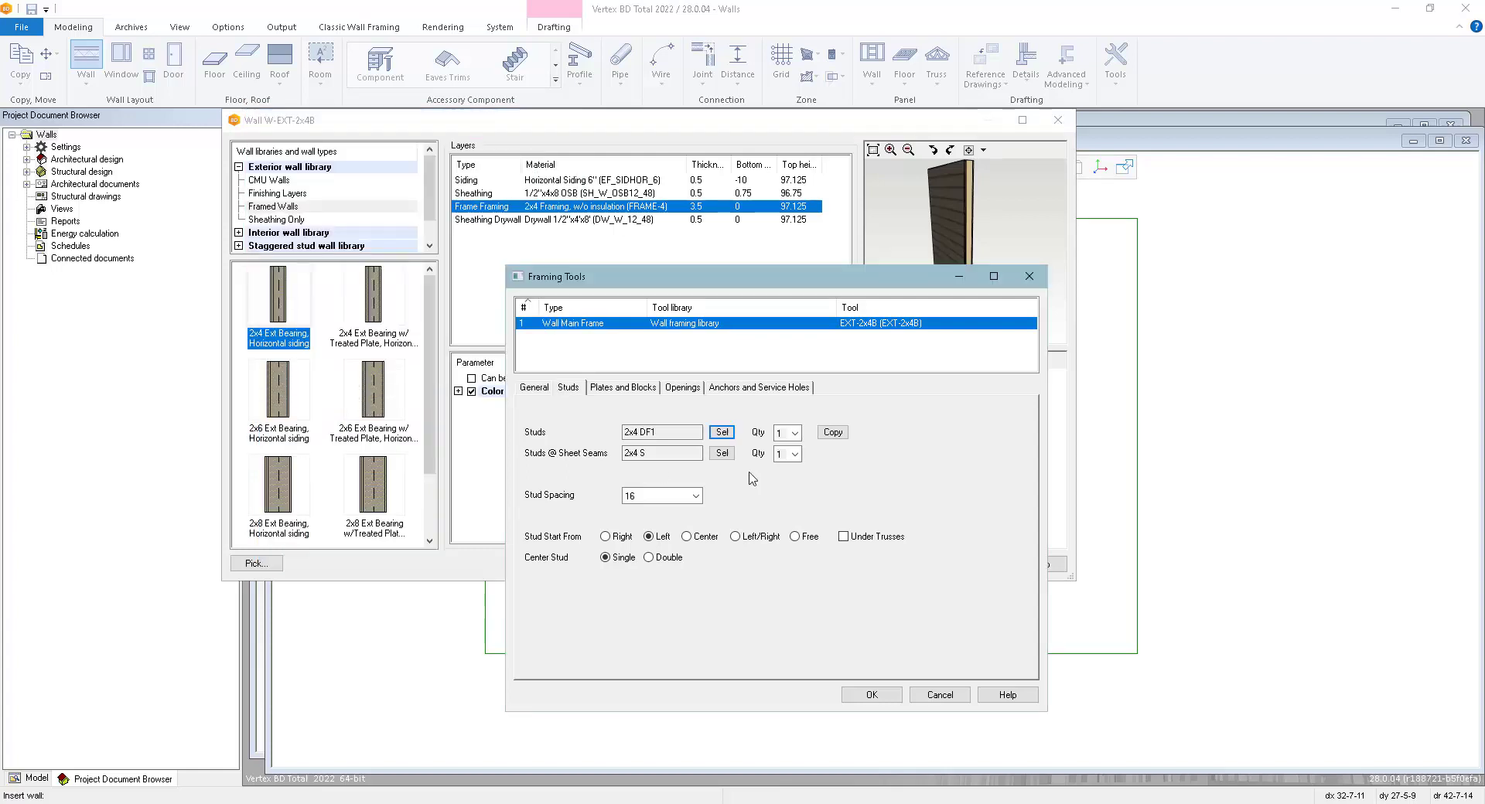
Copy the 2x4 DF1 stud material to all framing pieces, then view Plates and Blocks settings.
left_click(838, 436)
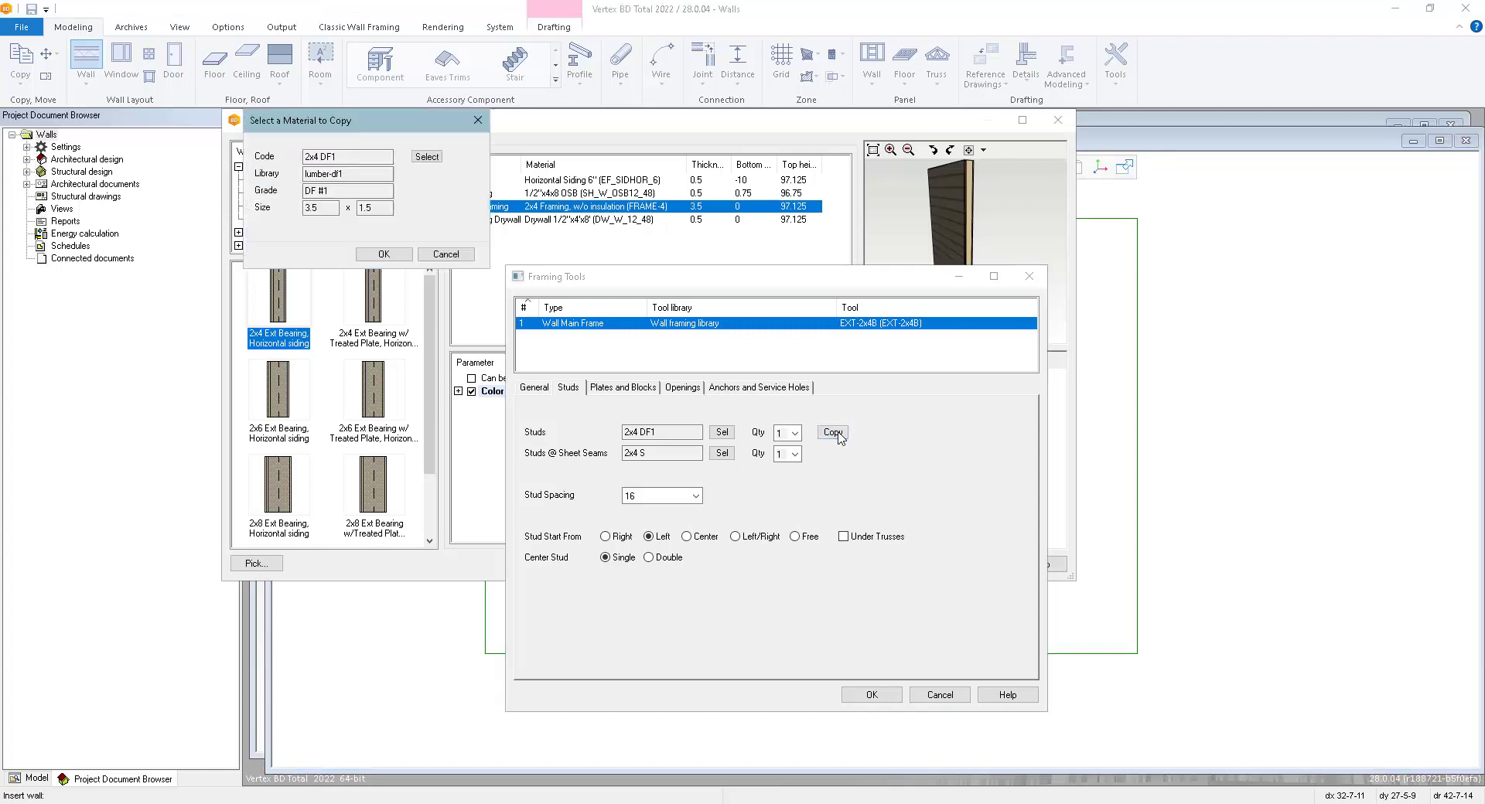
left_click(384, 253)
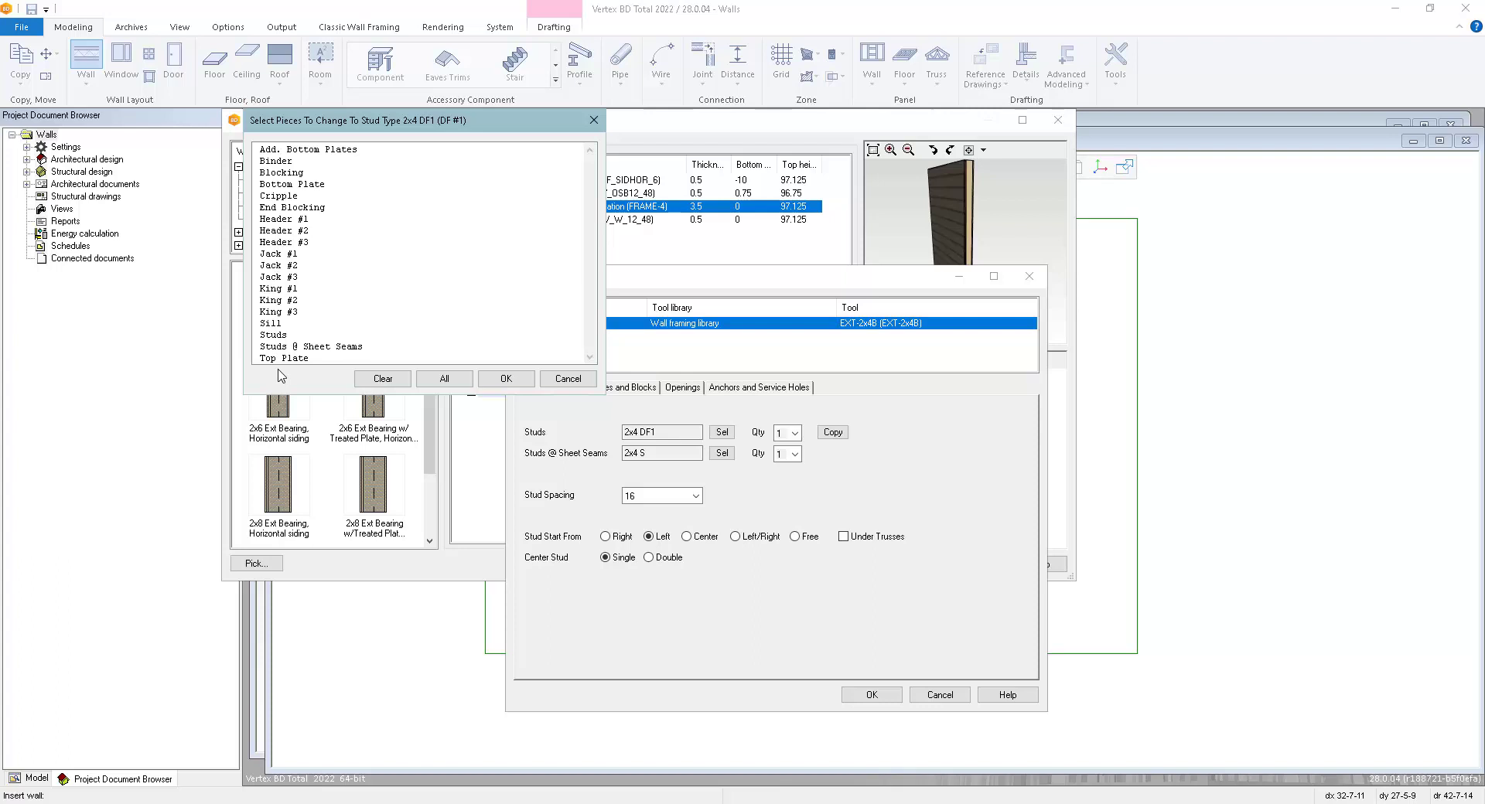
left_click(458, 383)
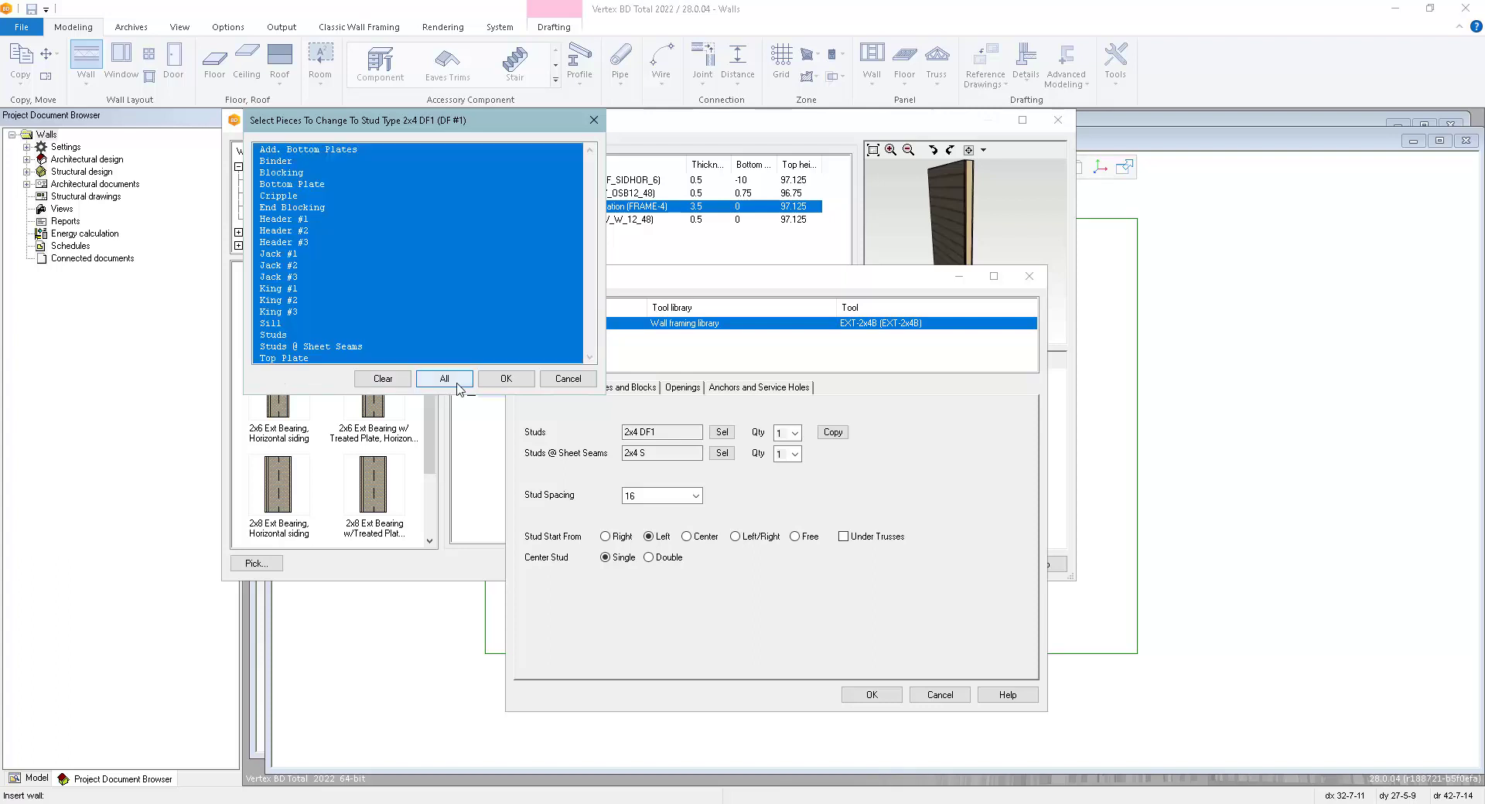
left_click(506, 378)
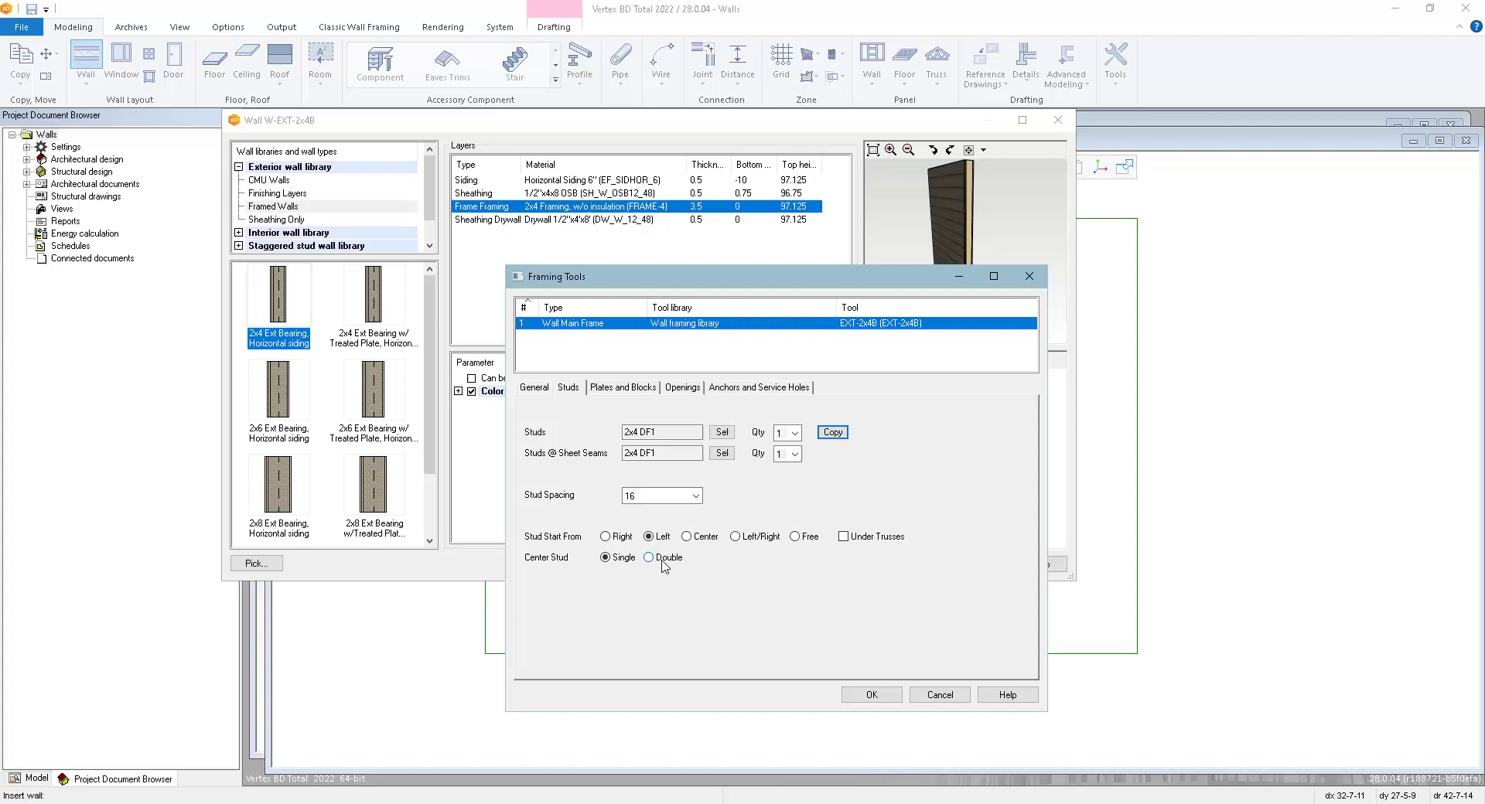
left_click(615, 389)
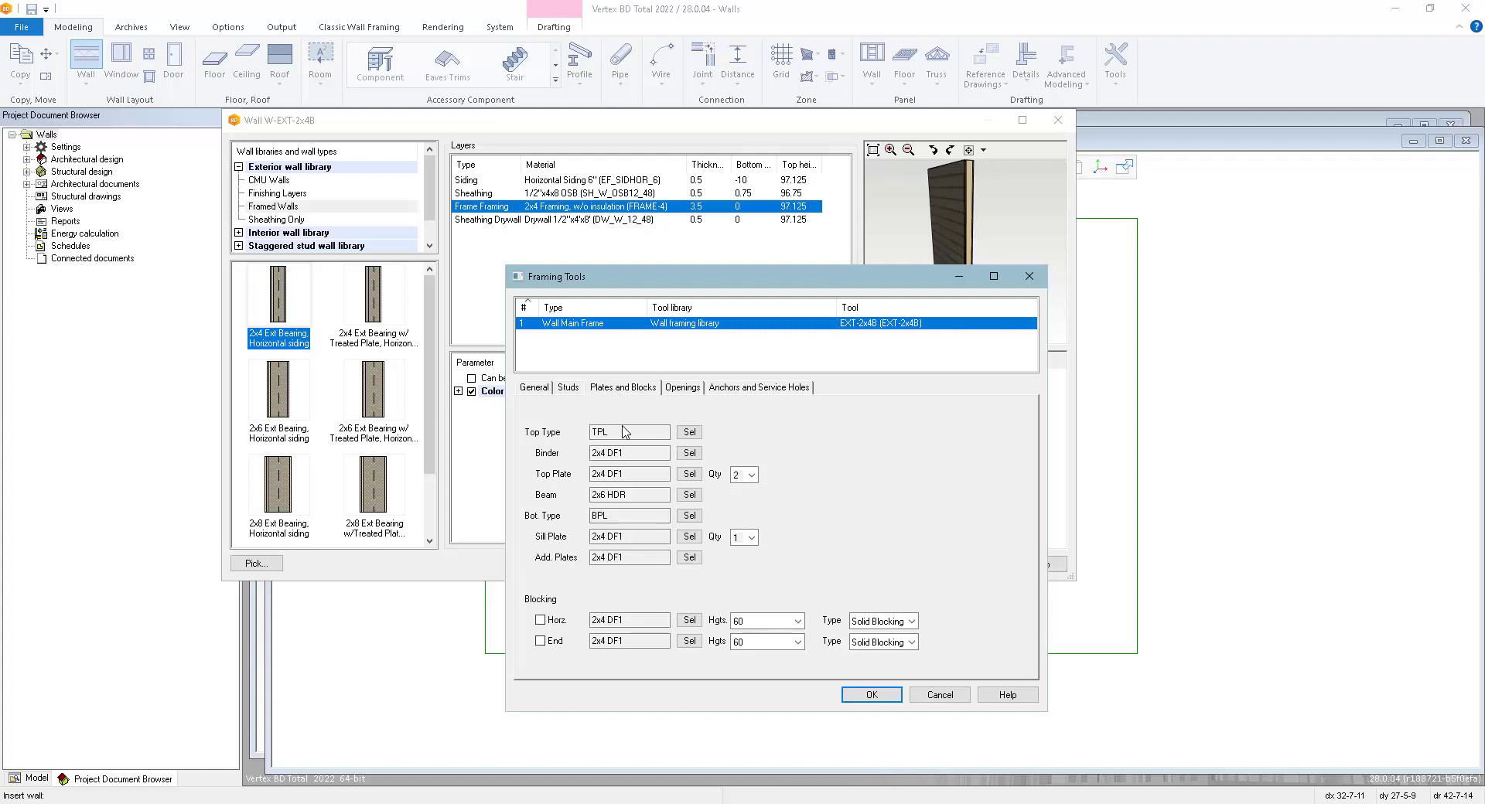
left_click(690, 433)
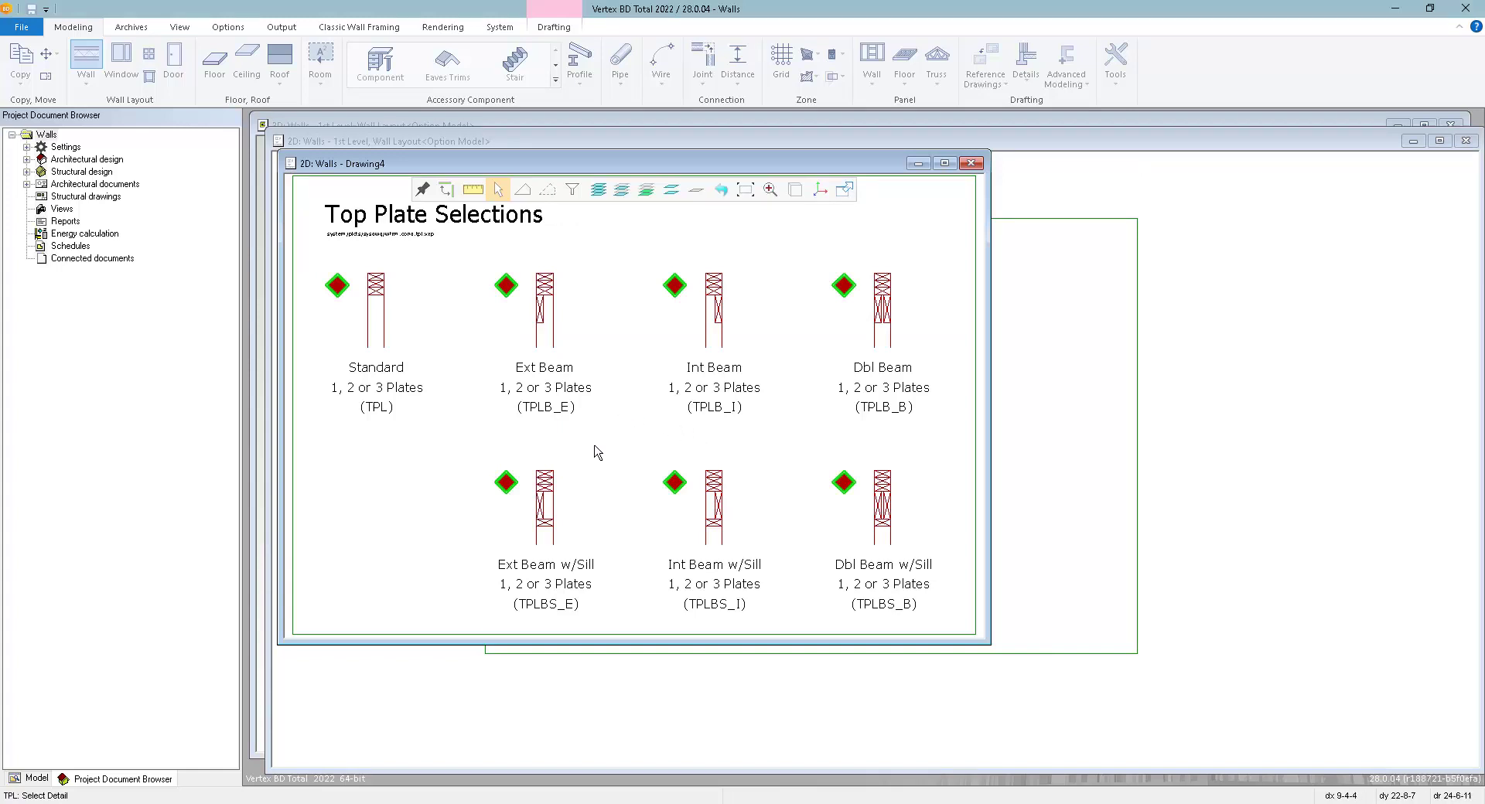
left_click(336, 285)
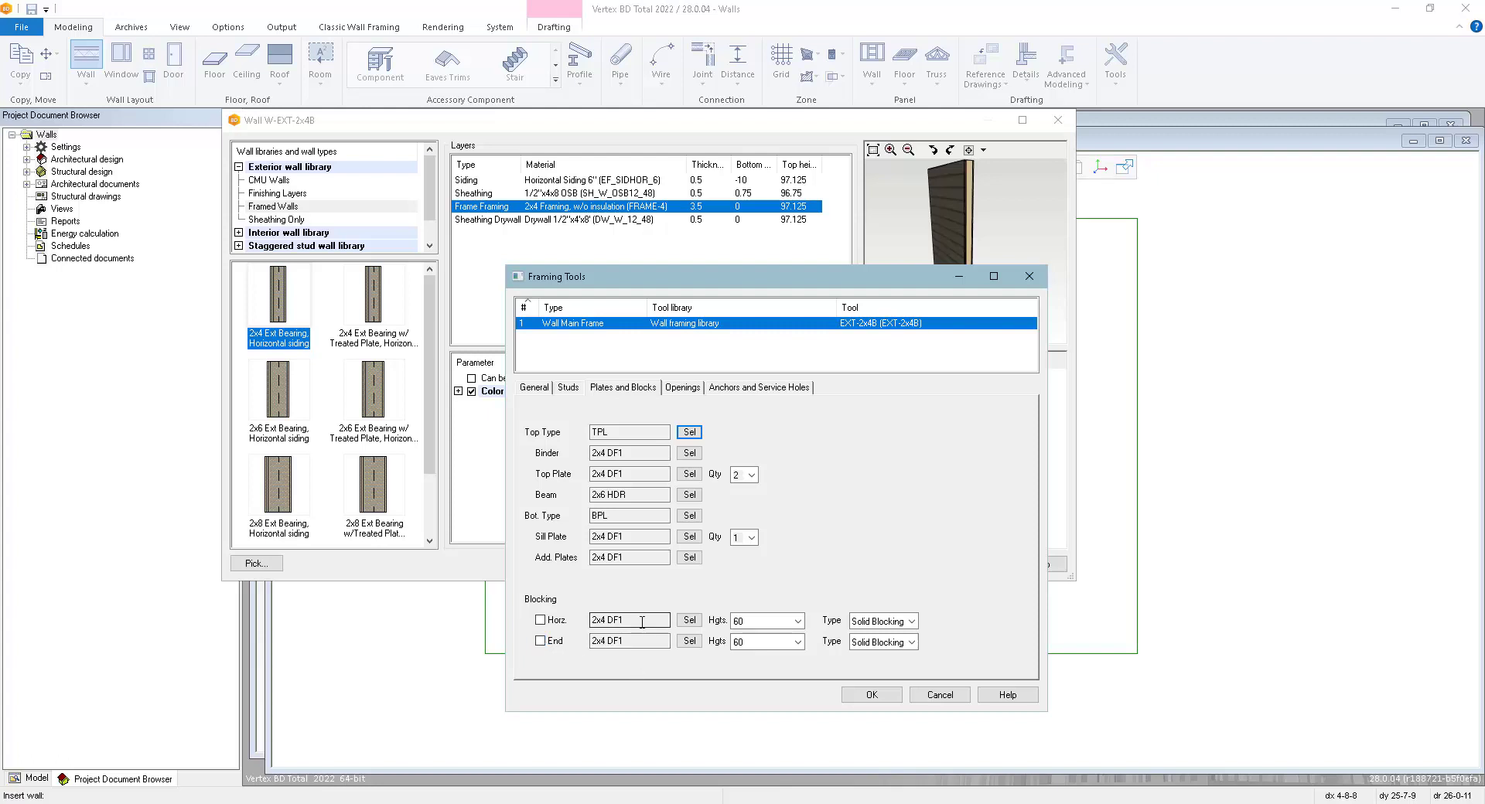
left_click(797, 622)
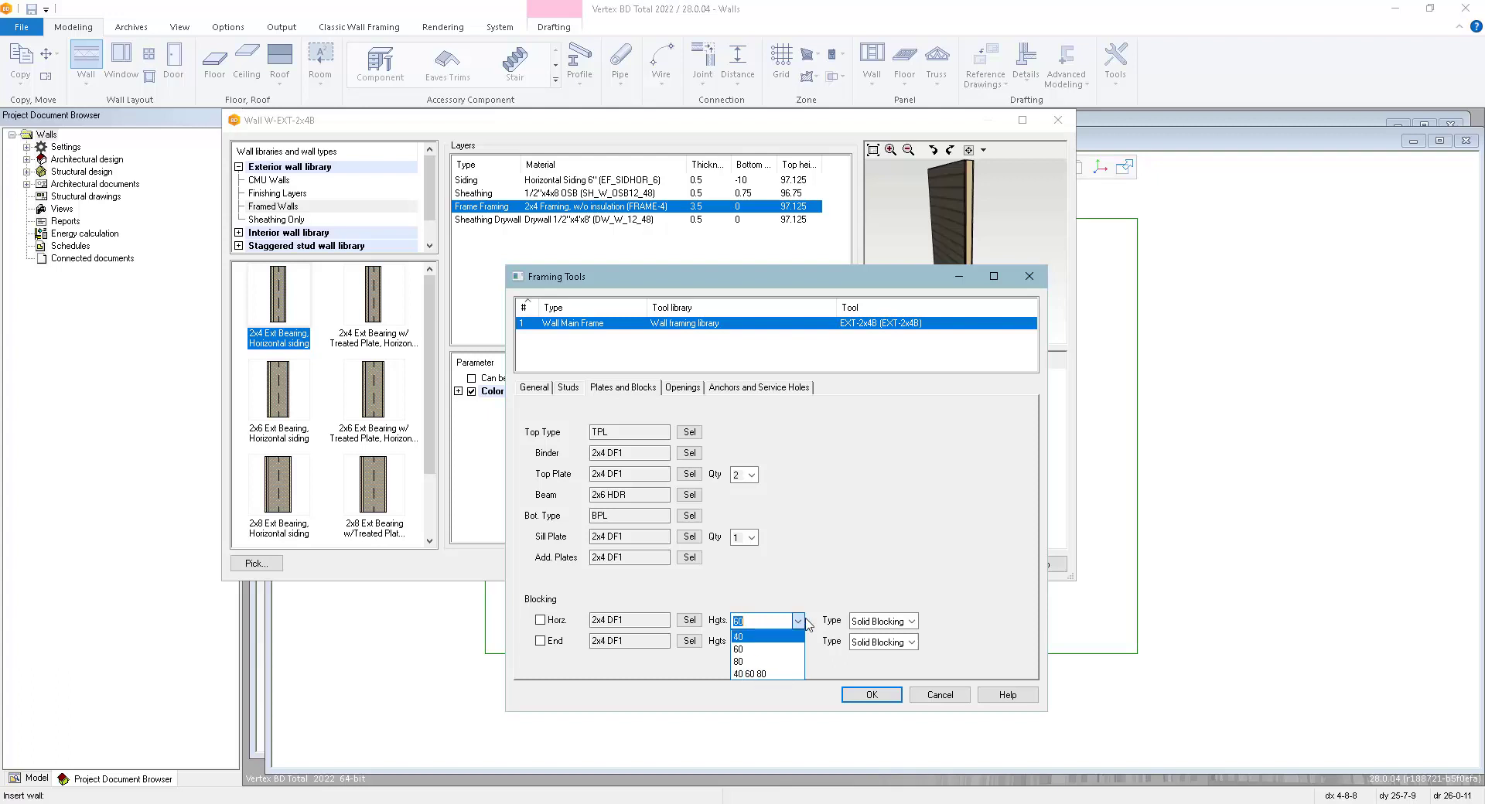
left_click(823, 567)
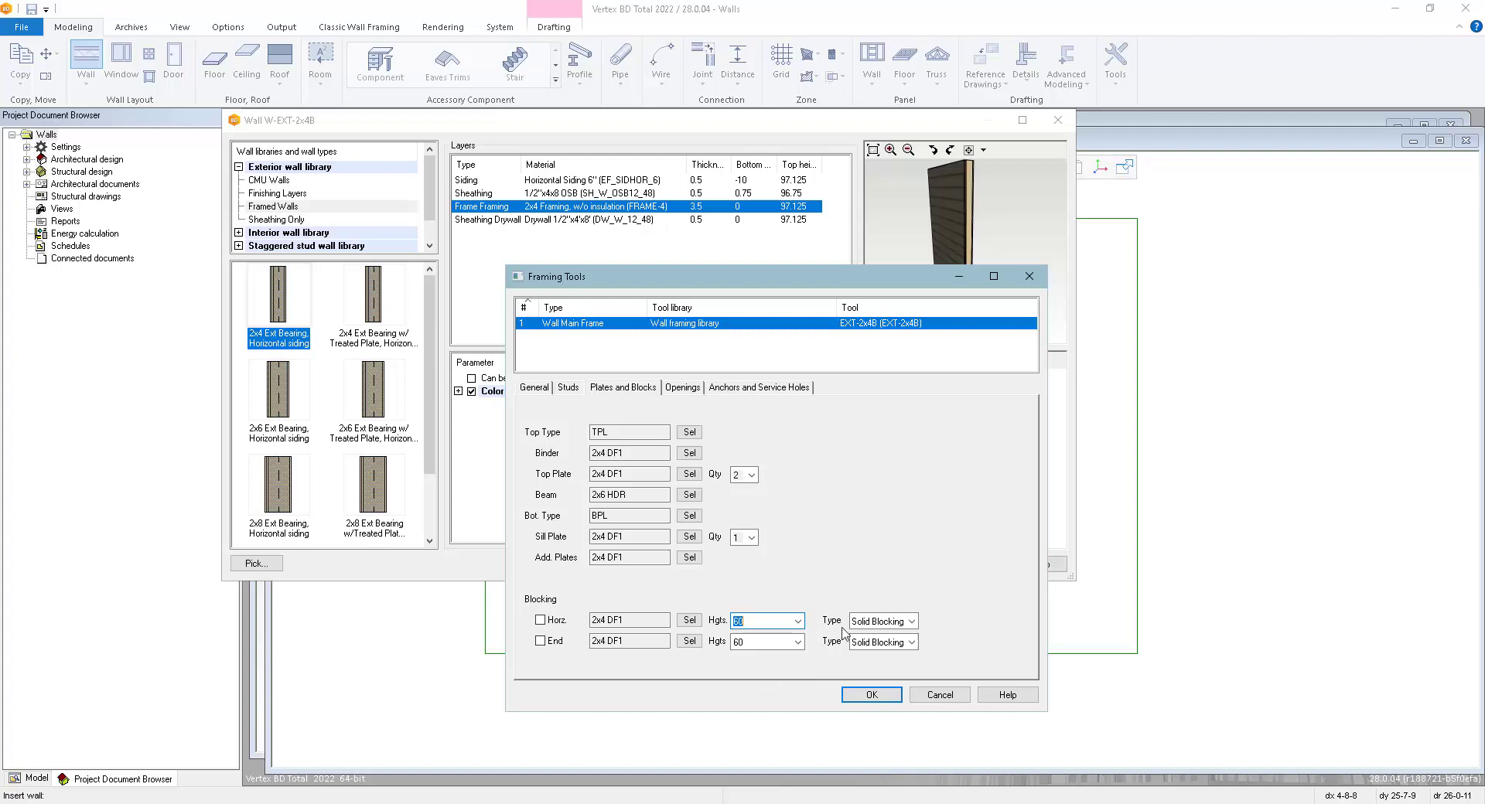
left_click(914, 623)
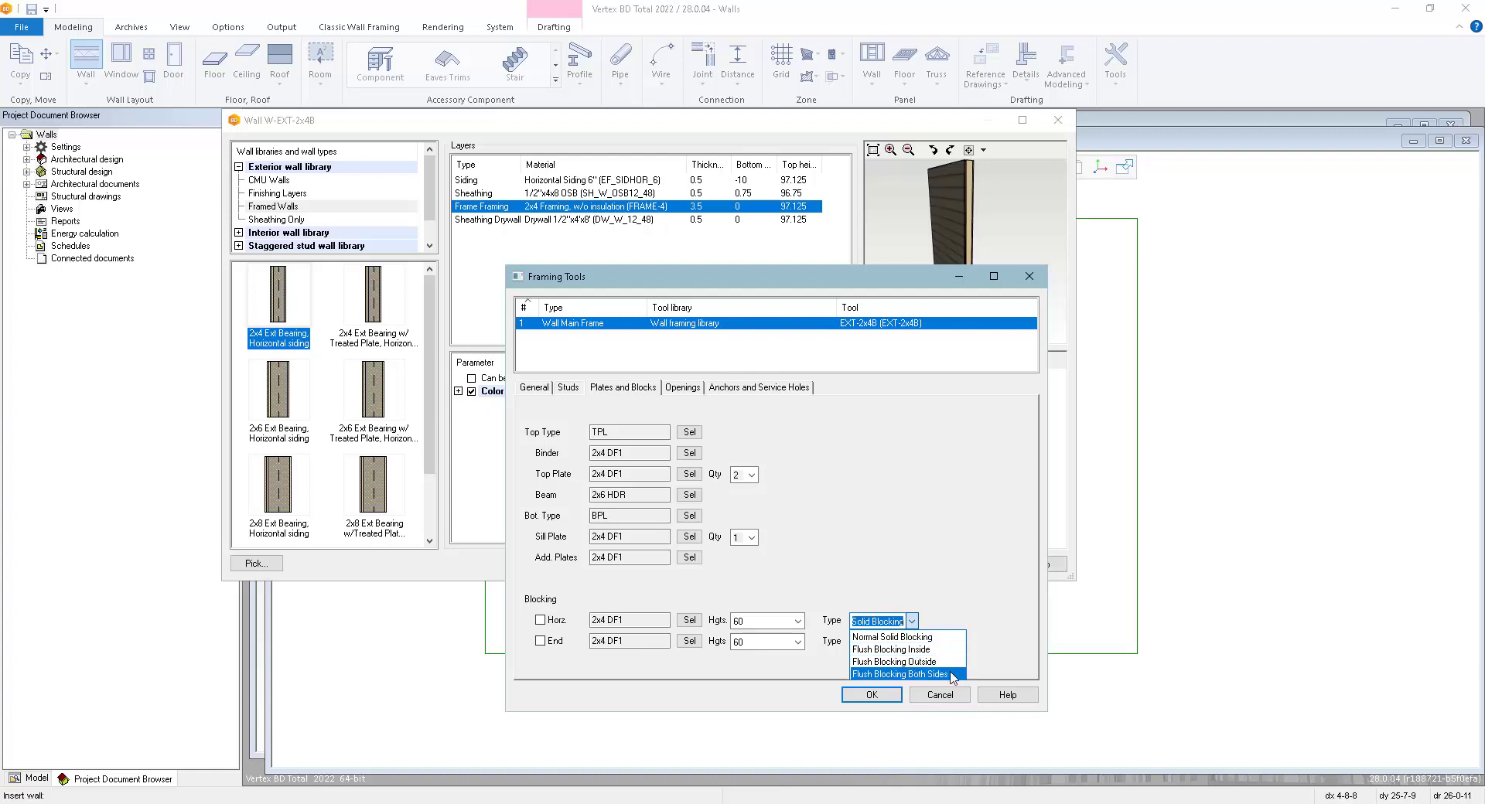
left_click(950, 607)
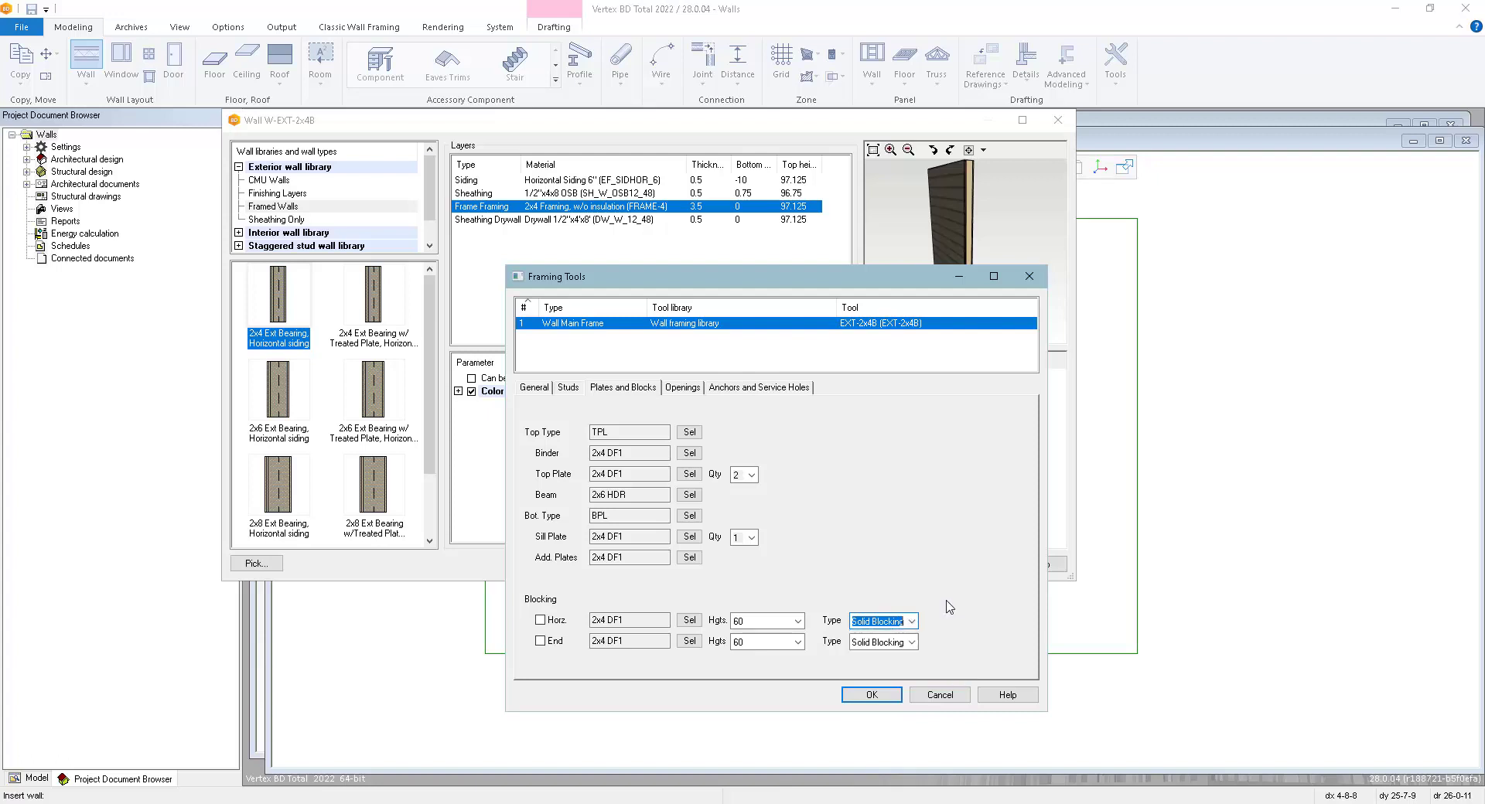
Review the openings settings: 2x4 DF1 sill and cripple, header maximums 48 and 96.
left_click(685, 392)
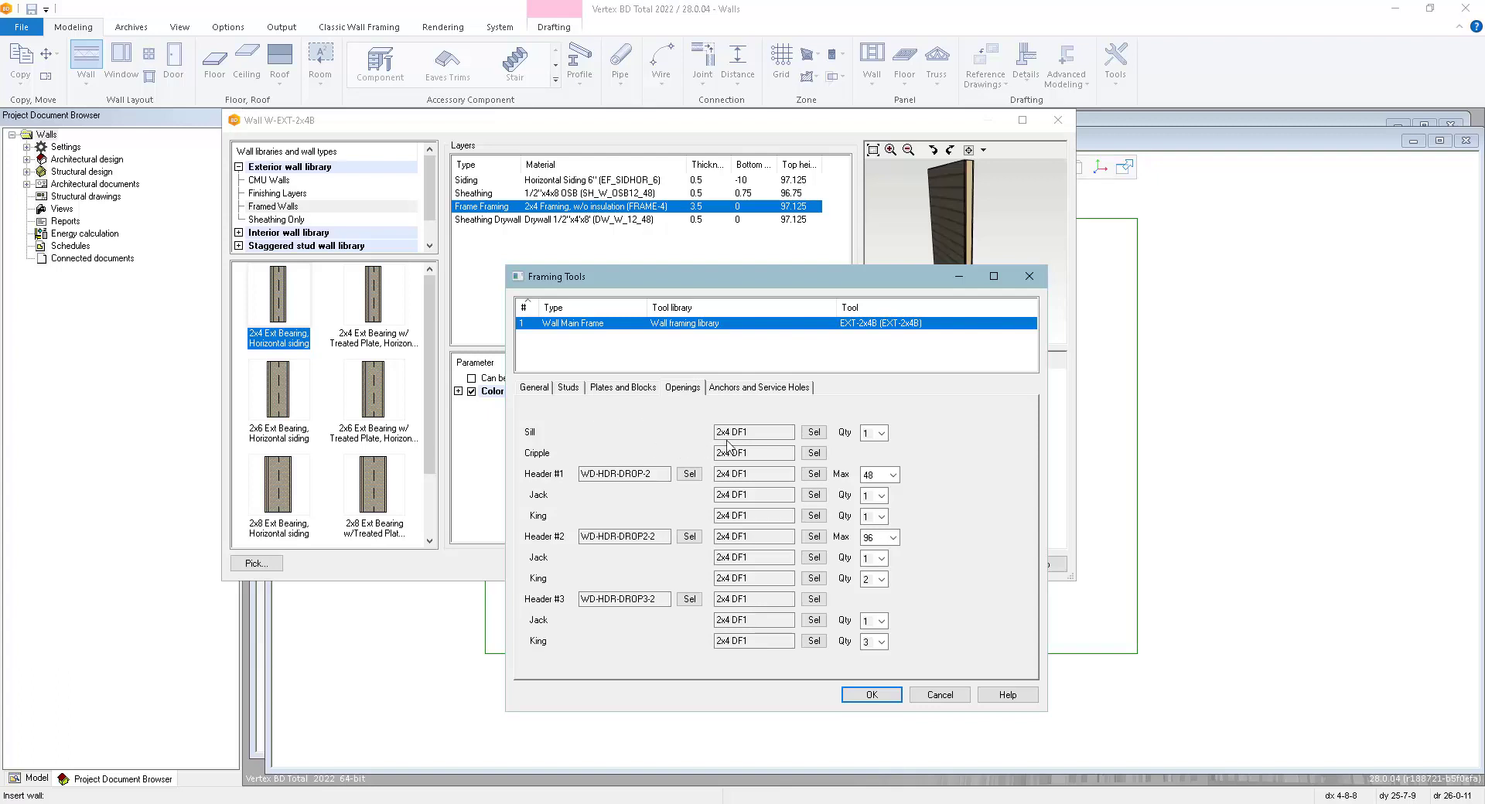
left_click(749, 434)
left_click(754, 454)
double_click(880, 476)
left_click(876, 537)
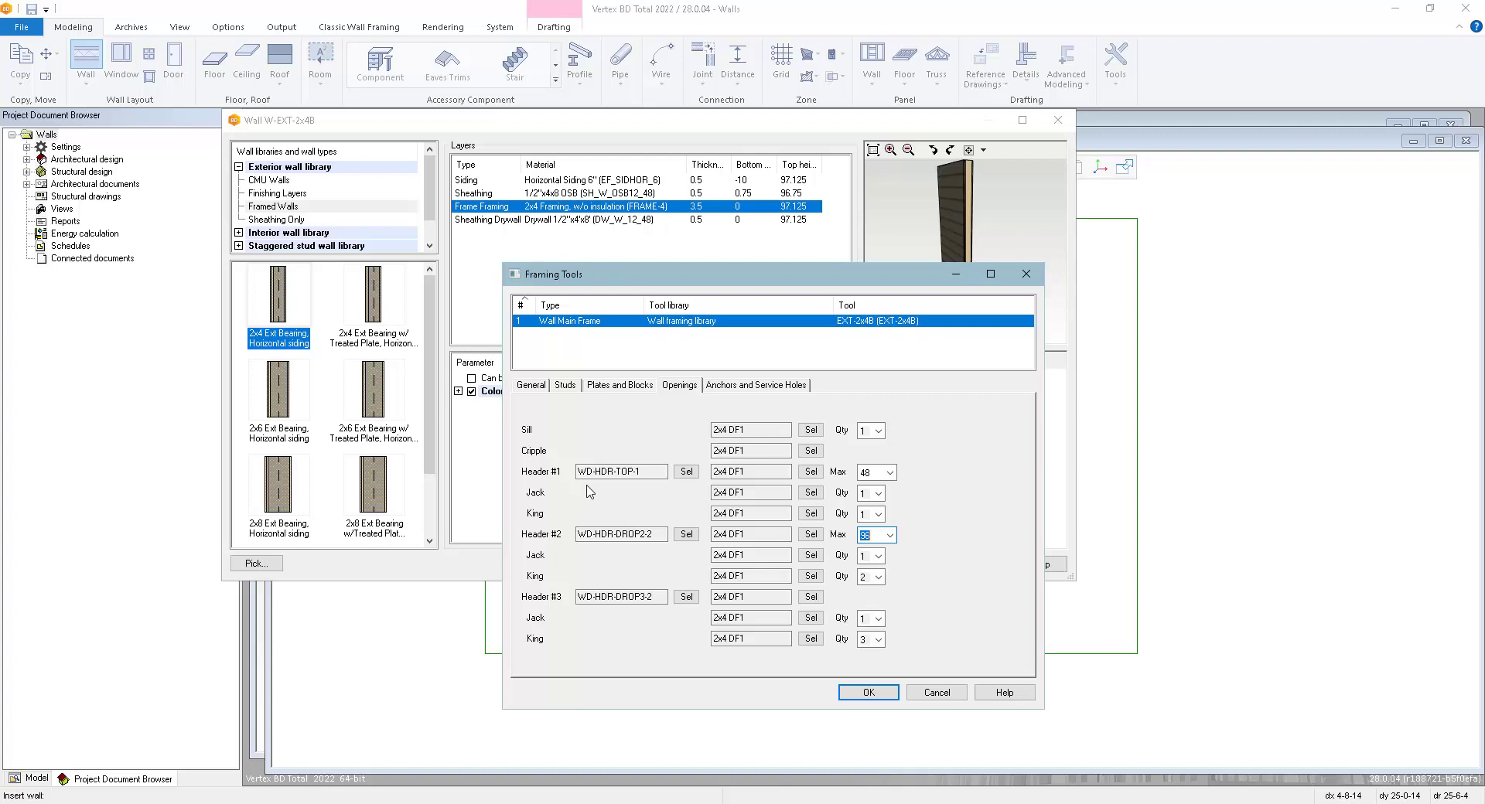
left_click(686, 472)
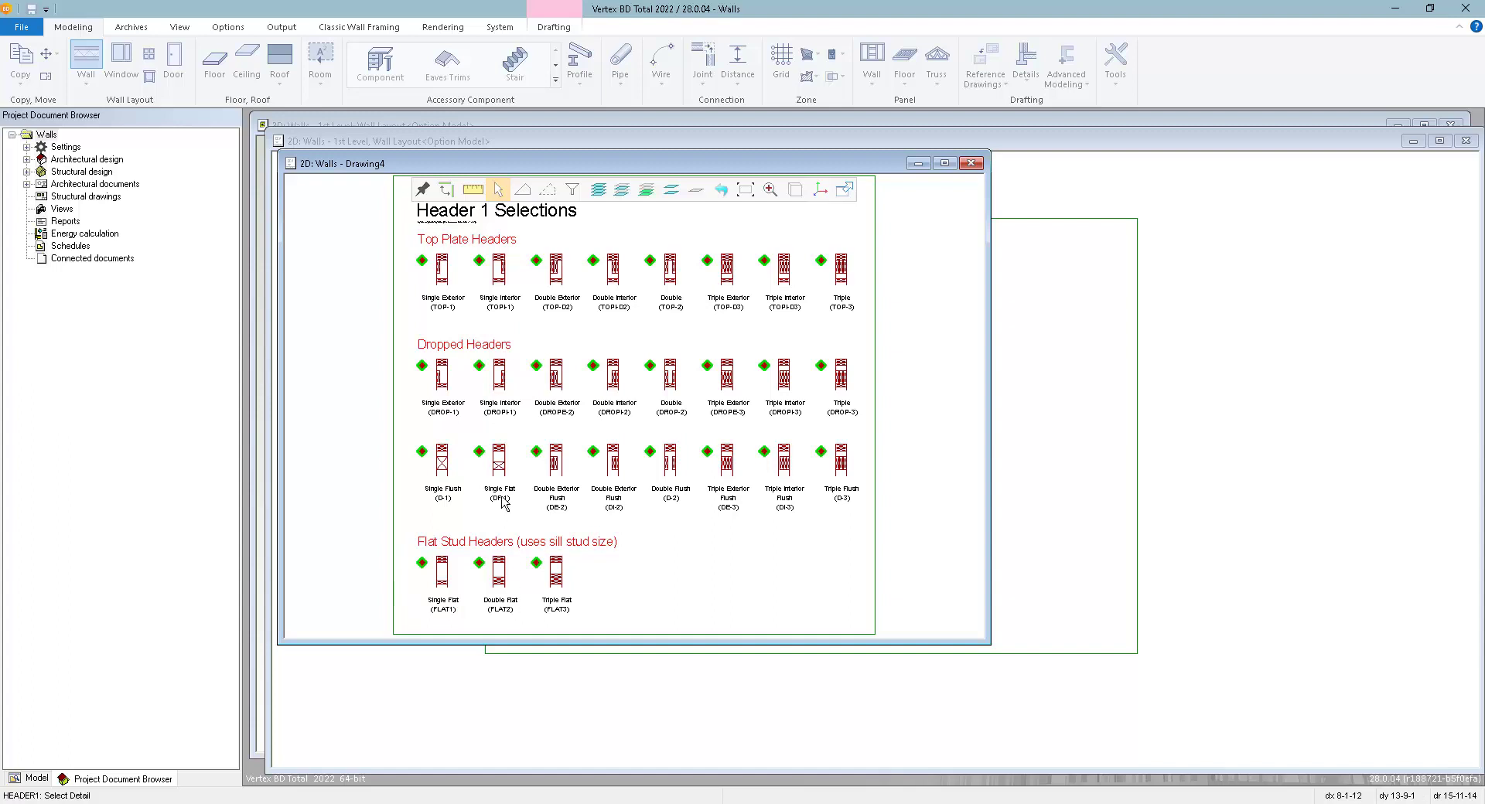
left_click(421, 262)
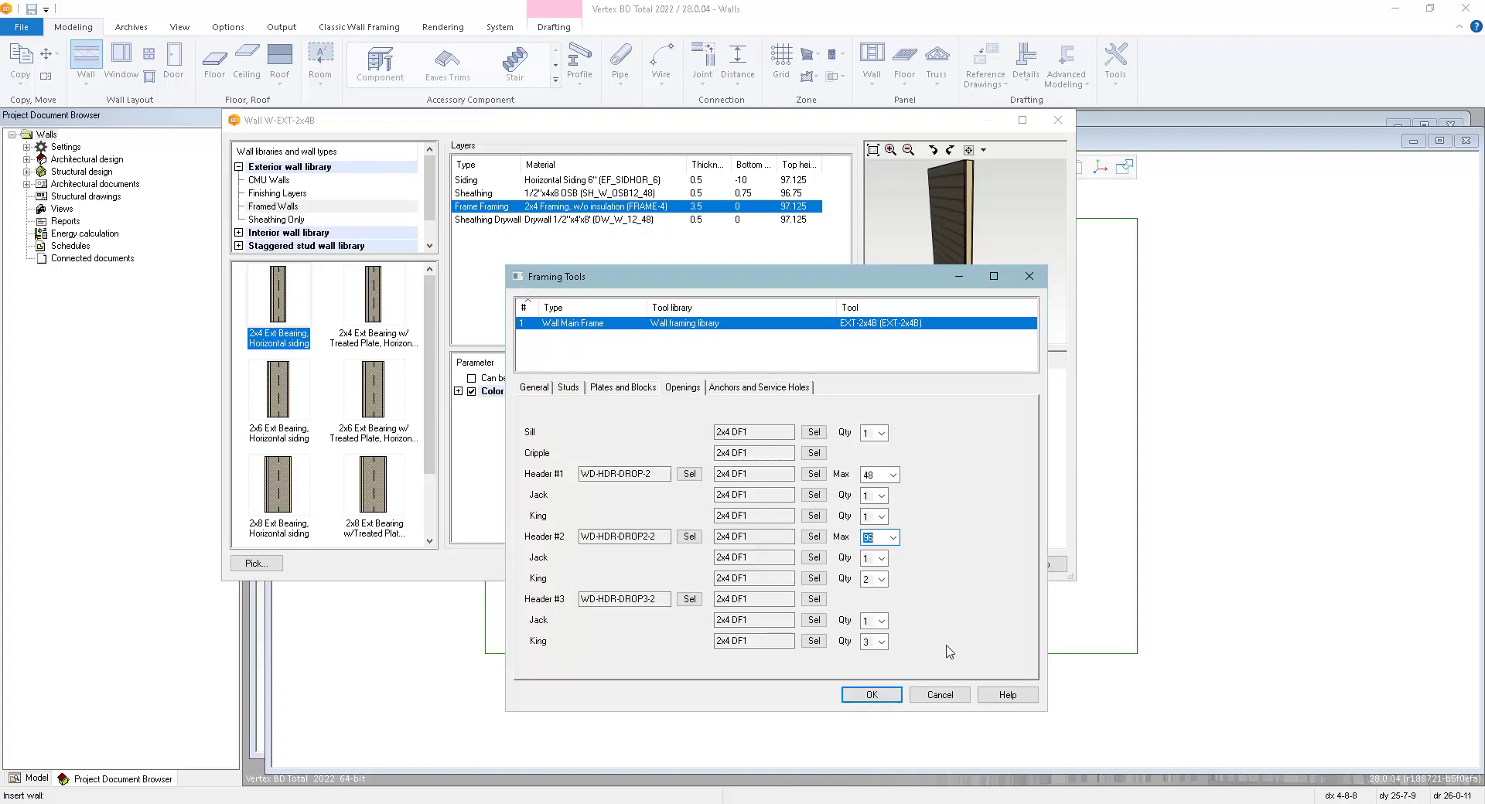
Set service holes at heights 16 32 with a 1.00 diameter and close Framing Tools.
left_click(776, 393)
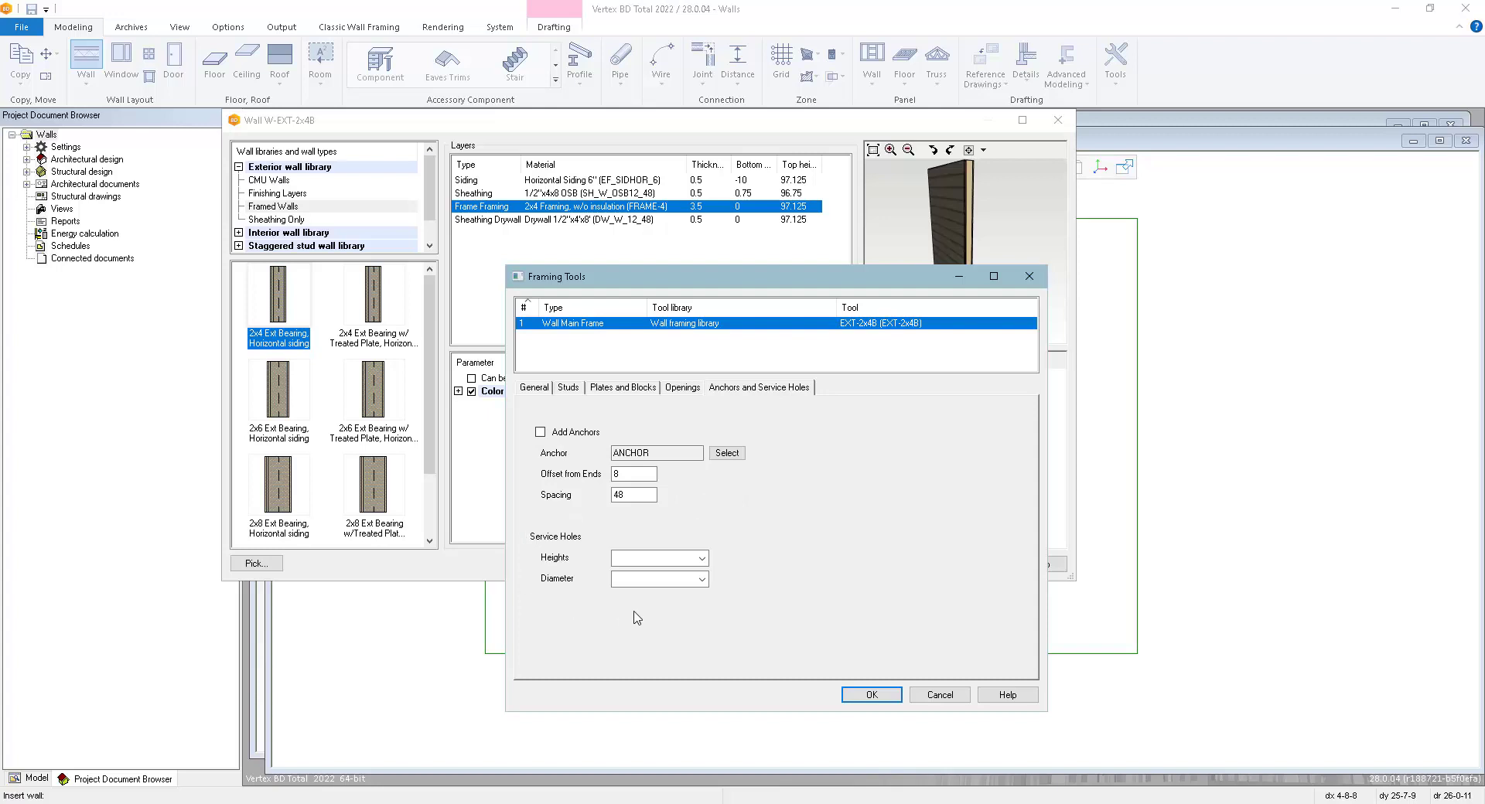
left_click(625, 558)
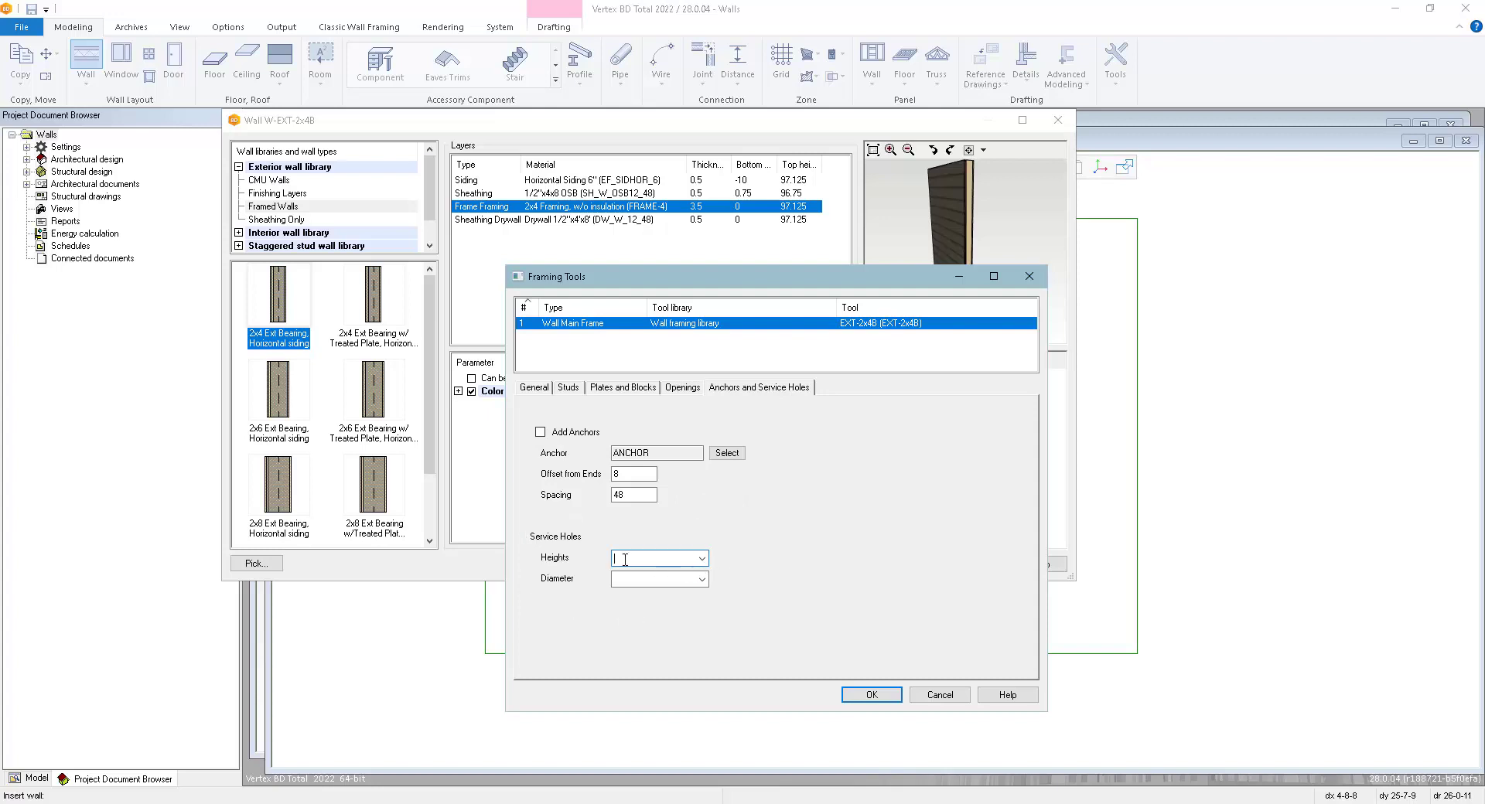
left_click(701, 559)
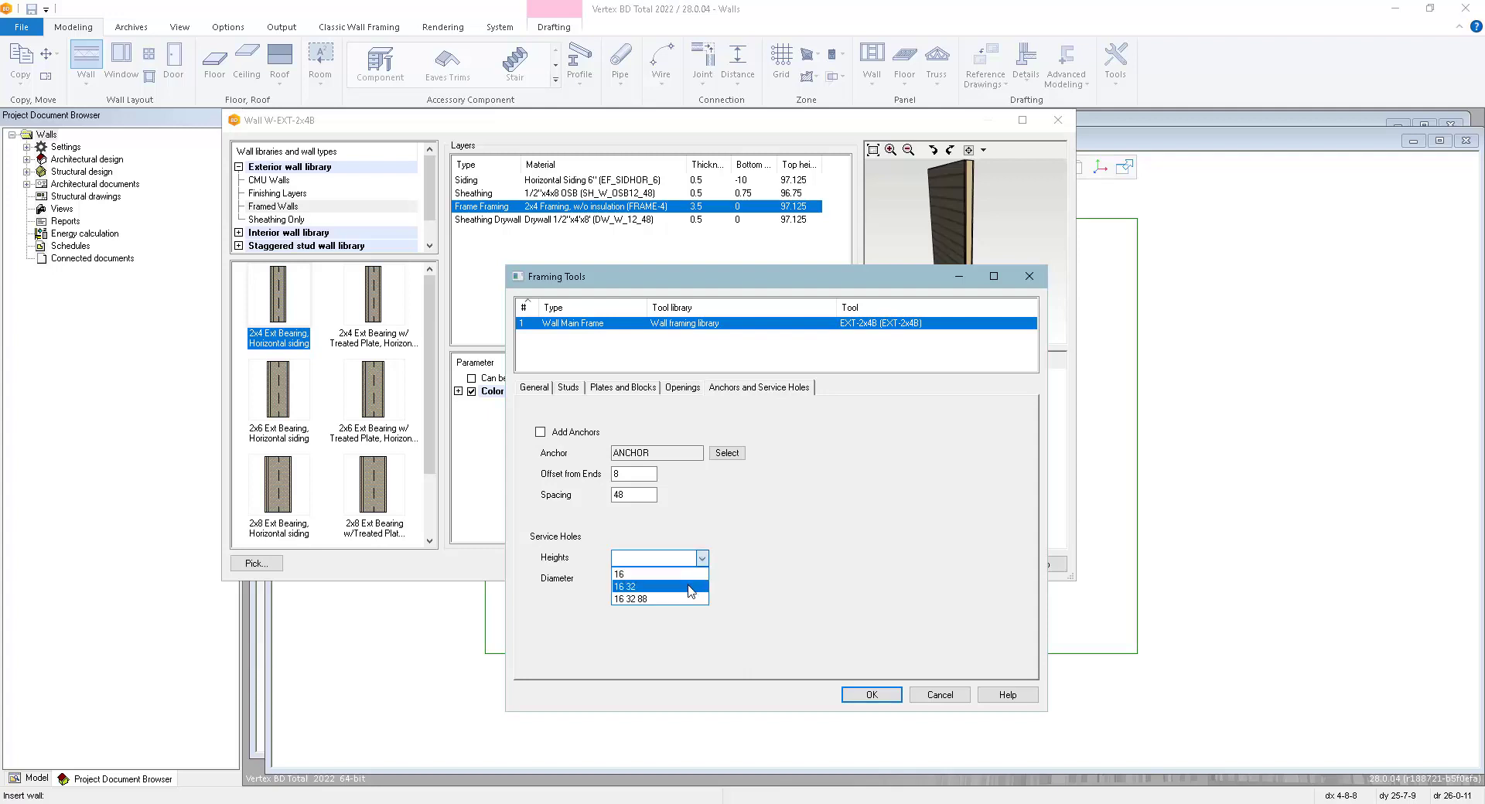
left_click(691, 587)
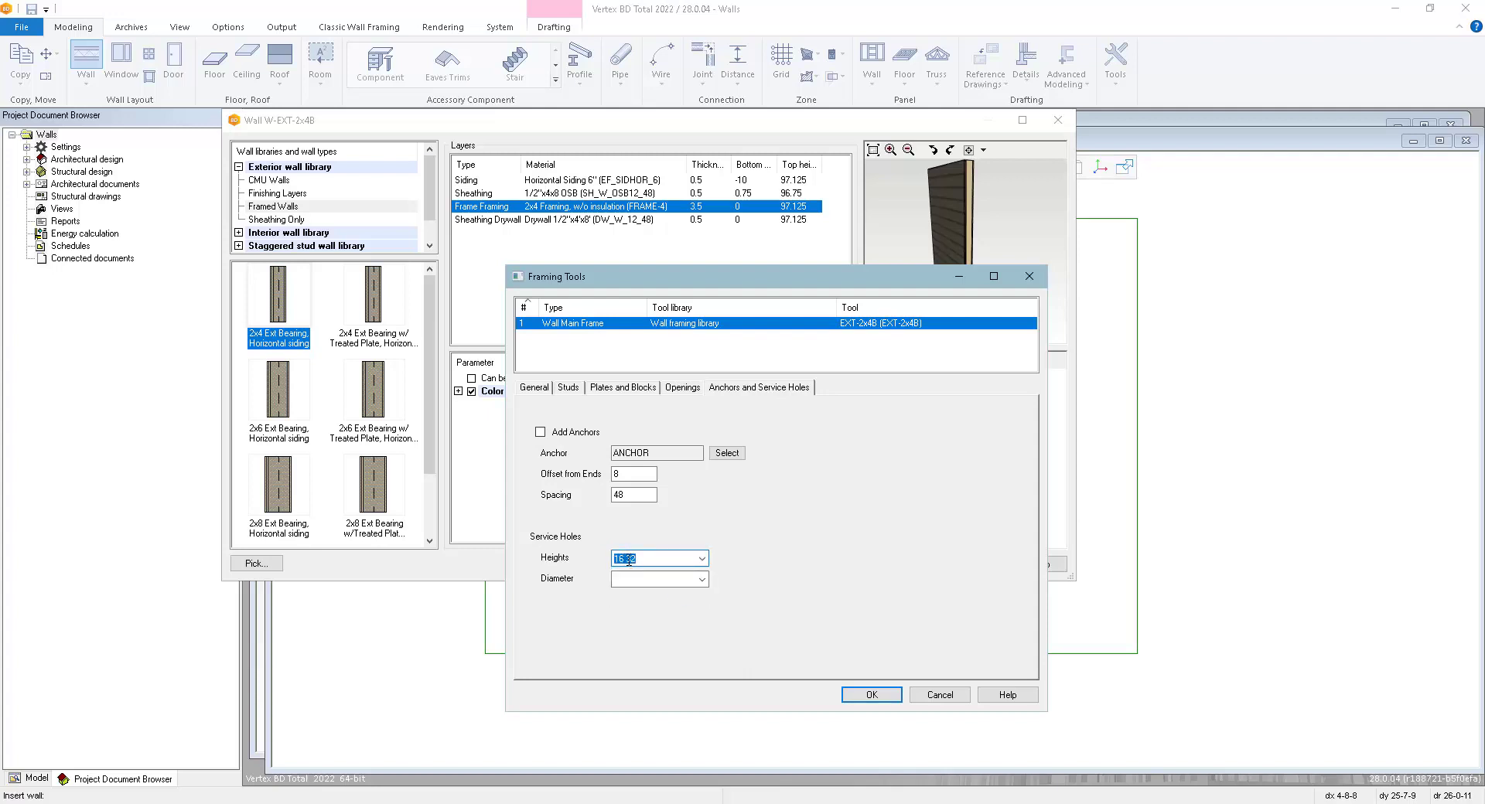
left_click(701, 579)
left_click(656, 620)
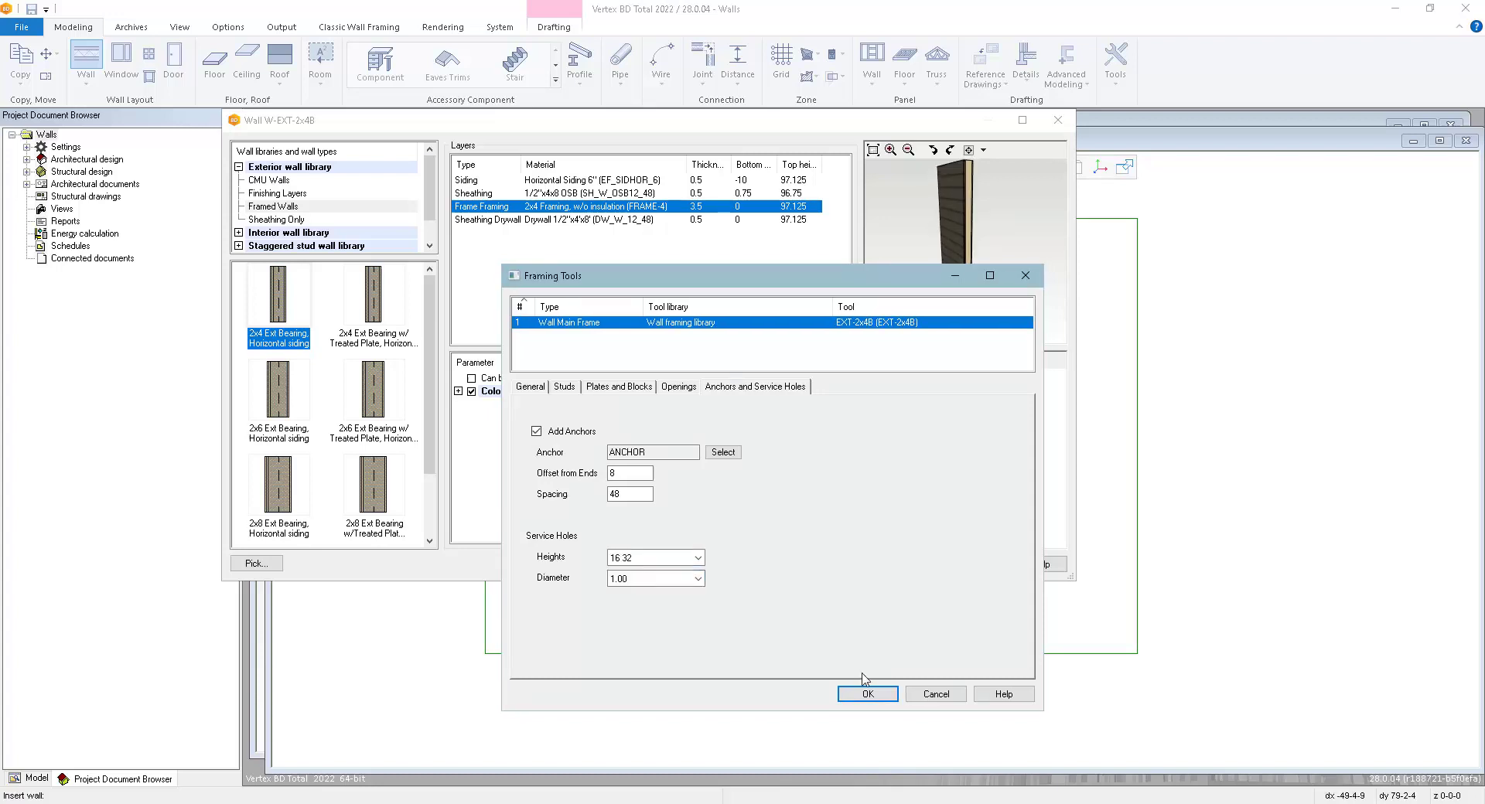
left_click(869, 695)
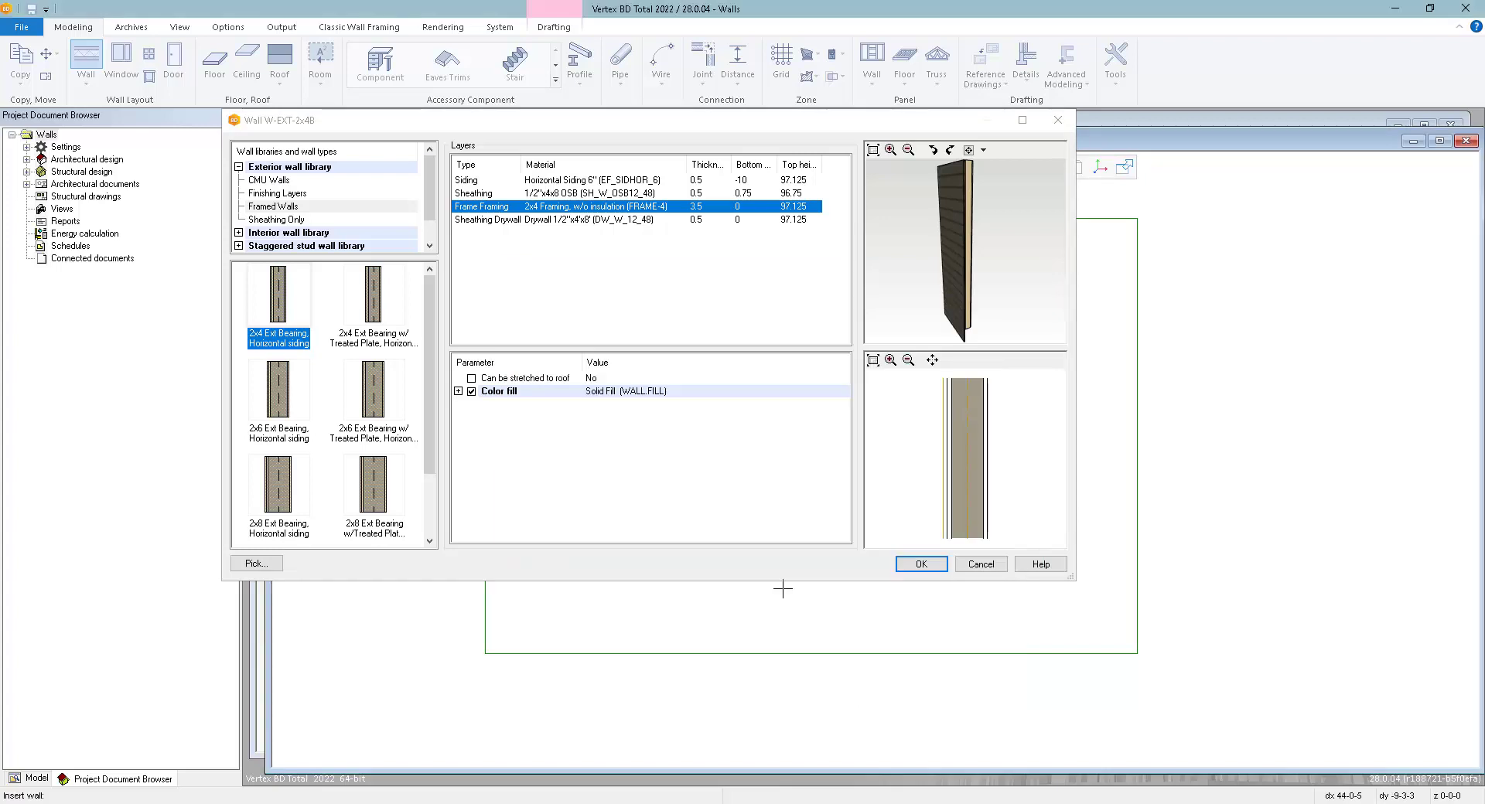
Draw a stepped chain of connected W-EXT-2x4B walls starting at the reference cross.
left_click(921, 566)
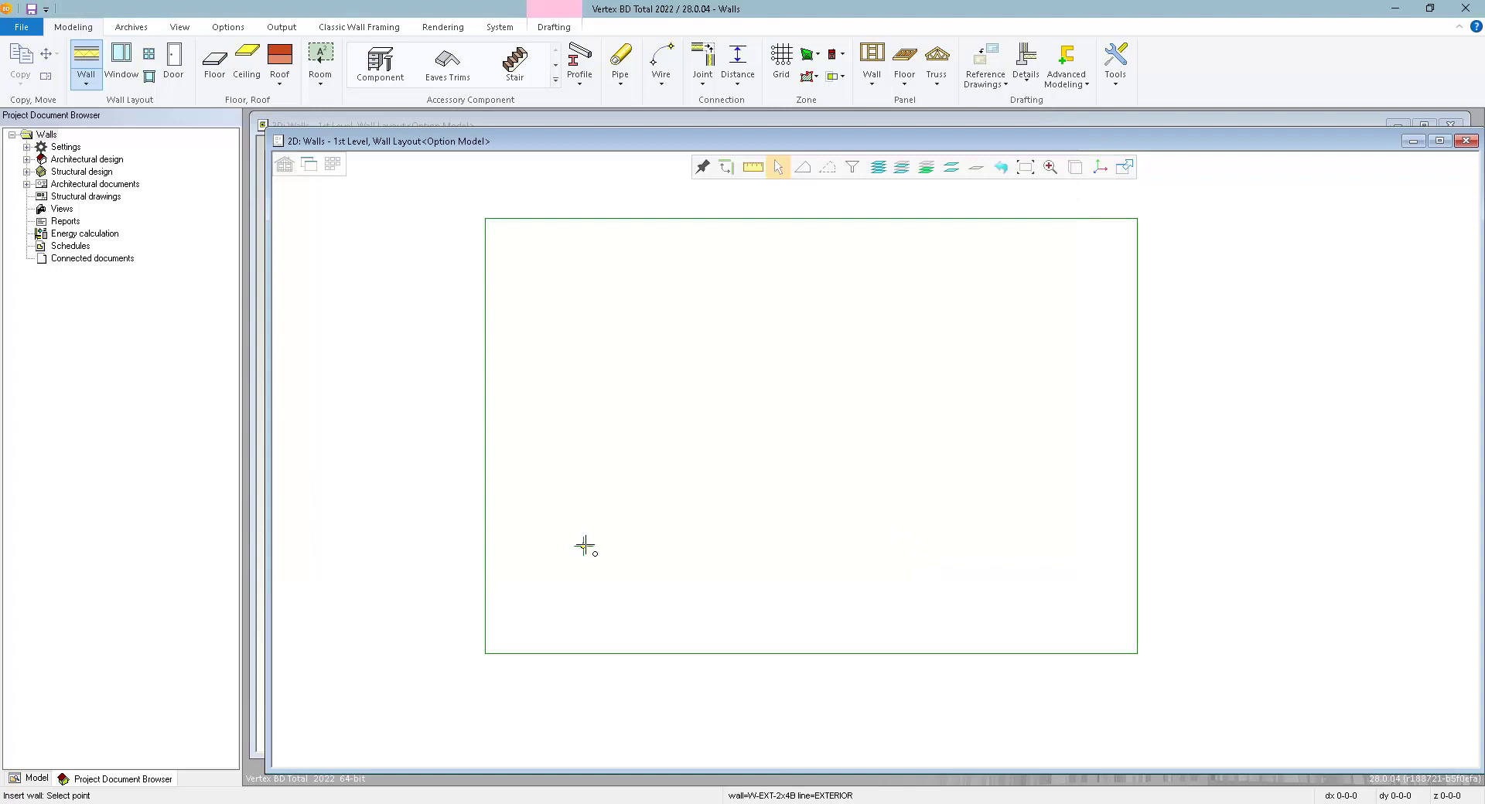
left_click(585, 546)
left_click(598, 470)
left_click(646, 471)
left_click(645, 430)
left_click(683, 433)
right_click(698, 467)
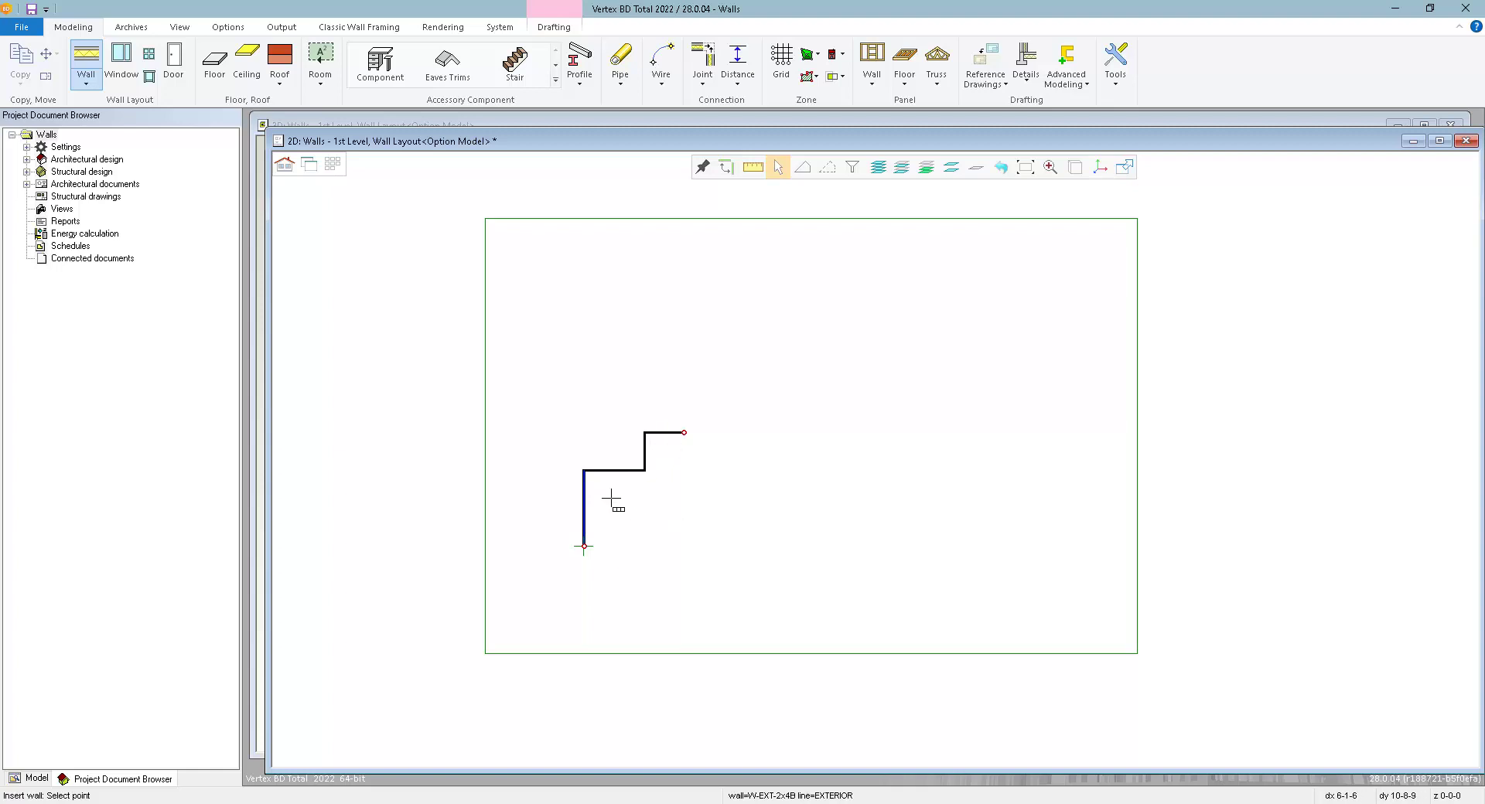
End the wall command and select the horizontal wall.
key("Escape")
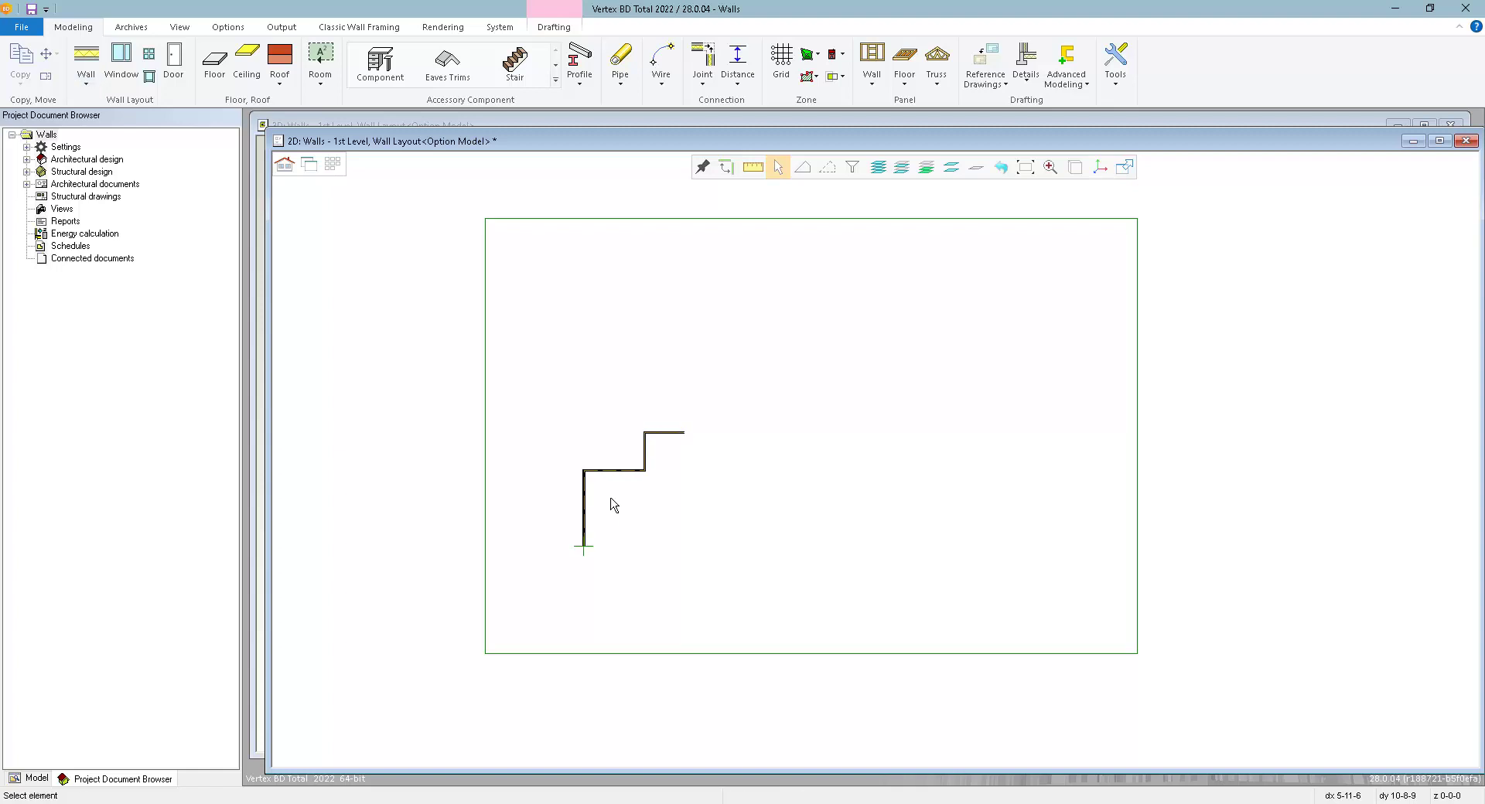
scroll(611, 502, "up", 5)
left_click(915, 315)
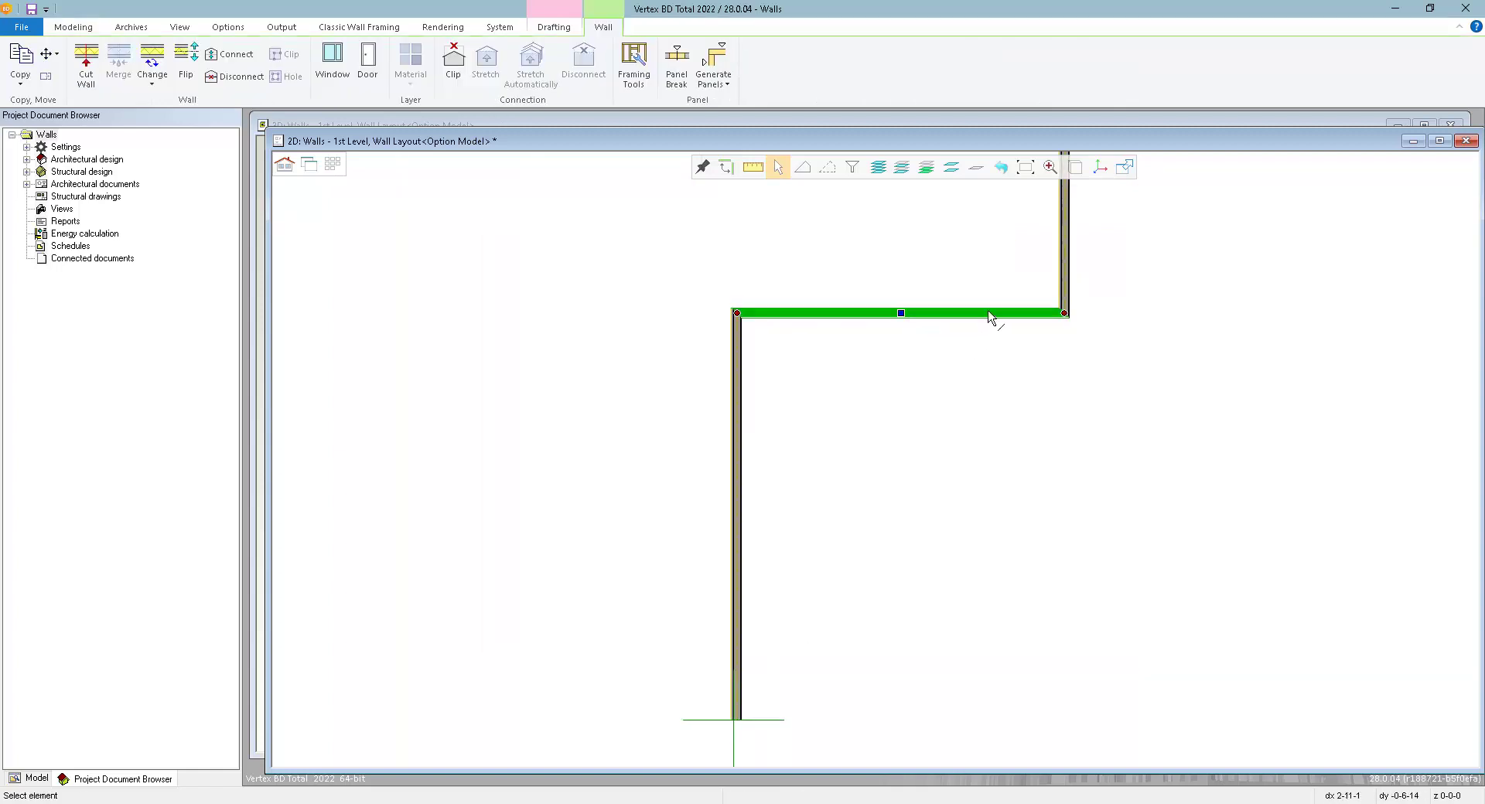
Inspect the selected wall's properties and its Frame Framing layer, closing without changes.
right_click(860, 353)
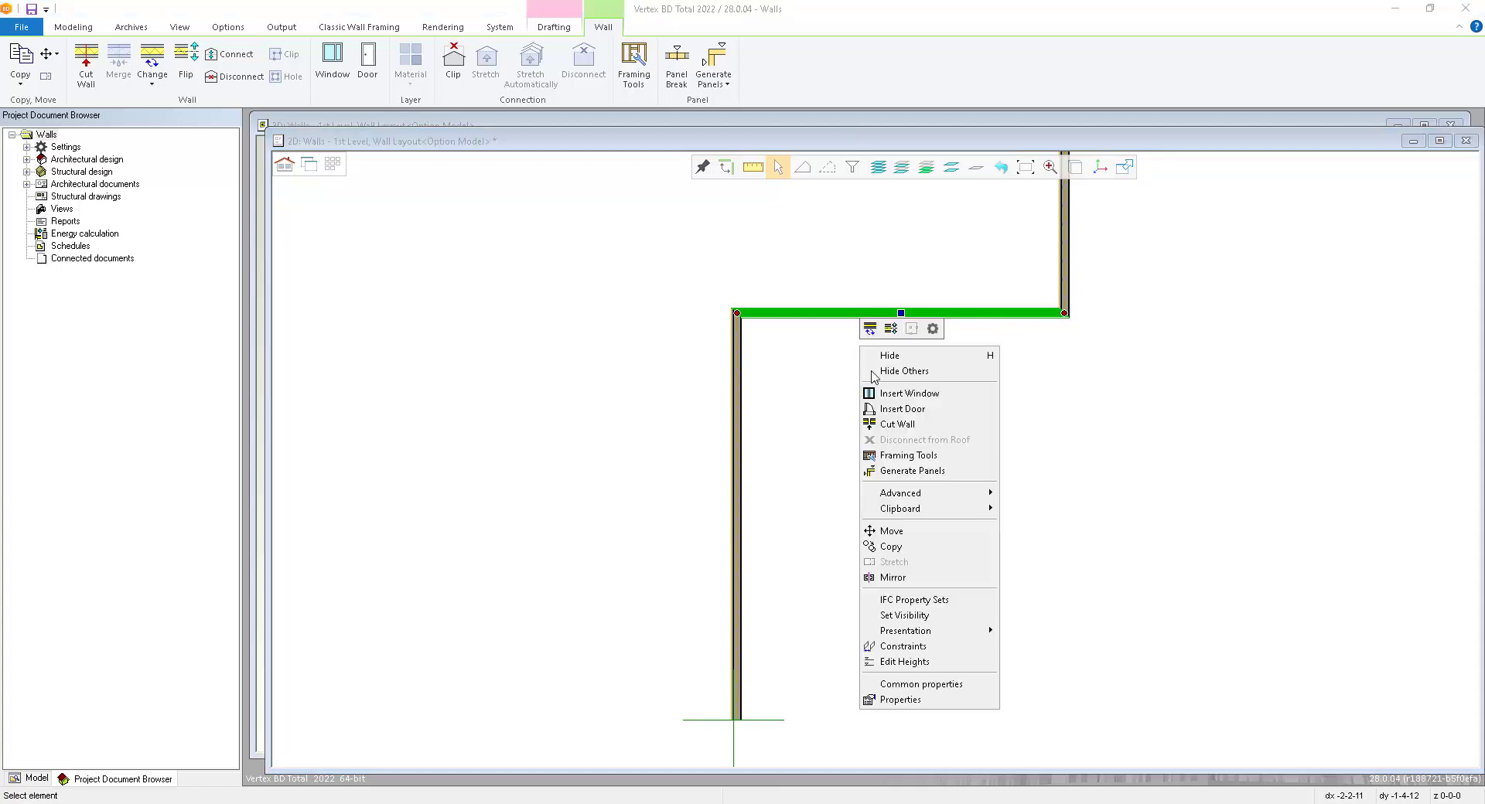
left_click(910, 702)
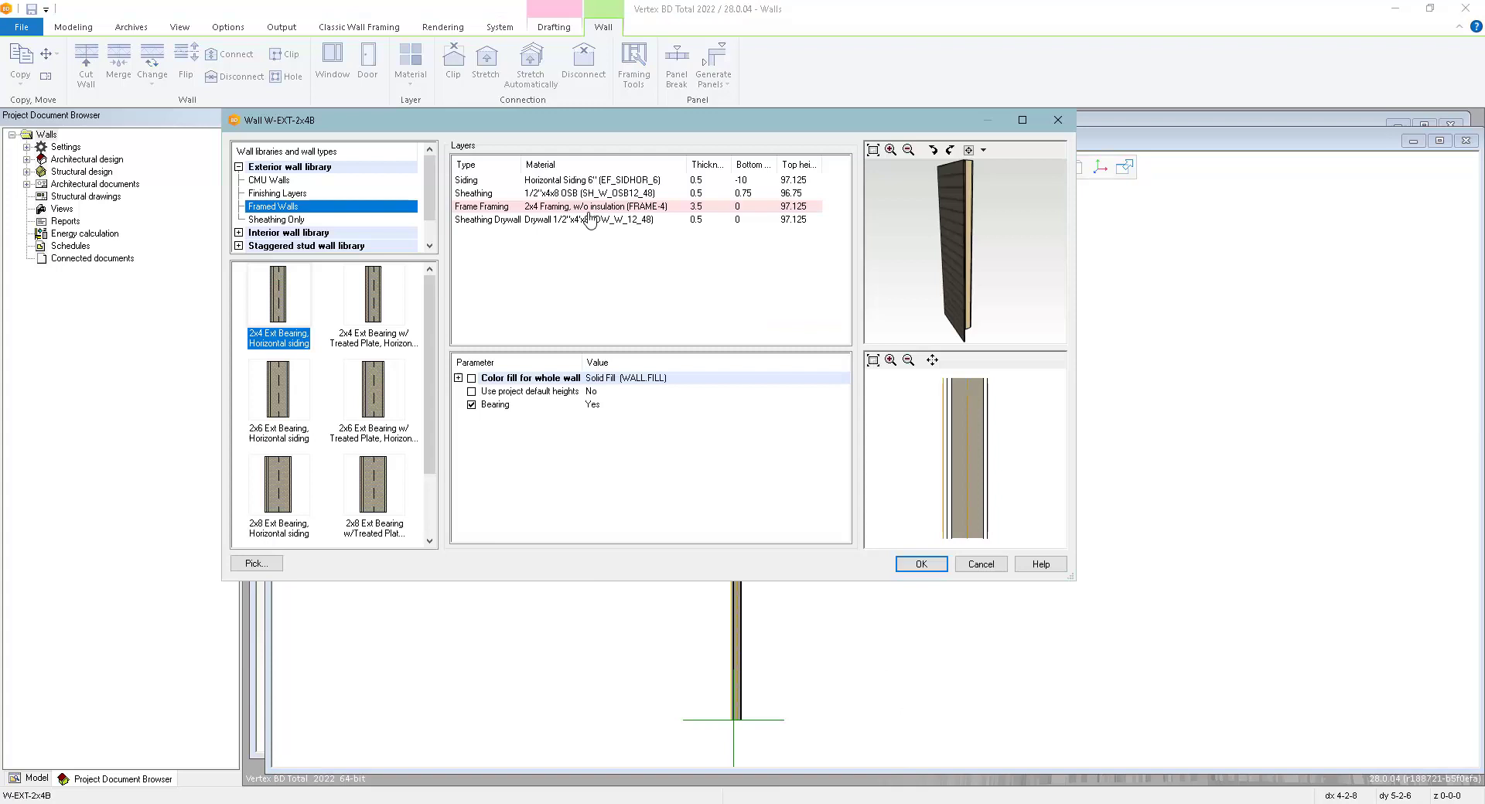
left_click(588, 210)
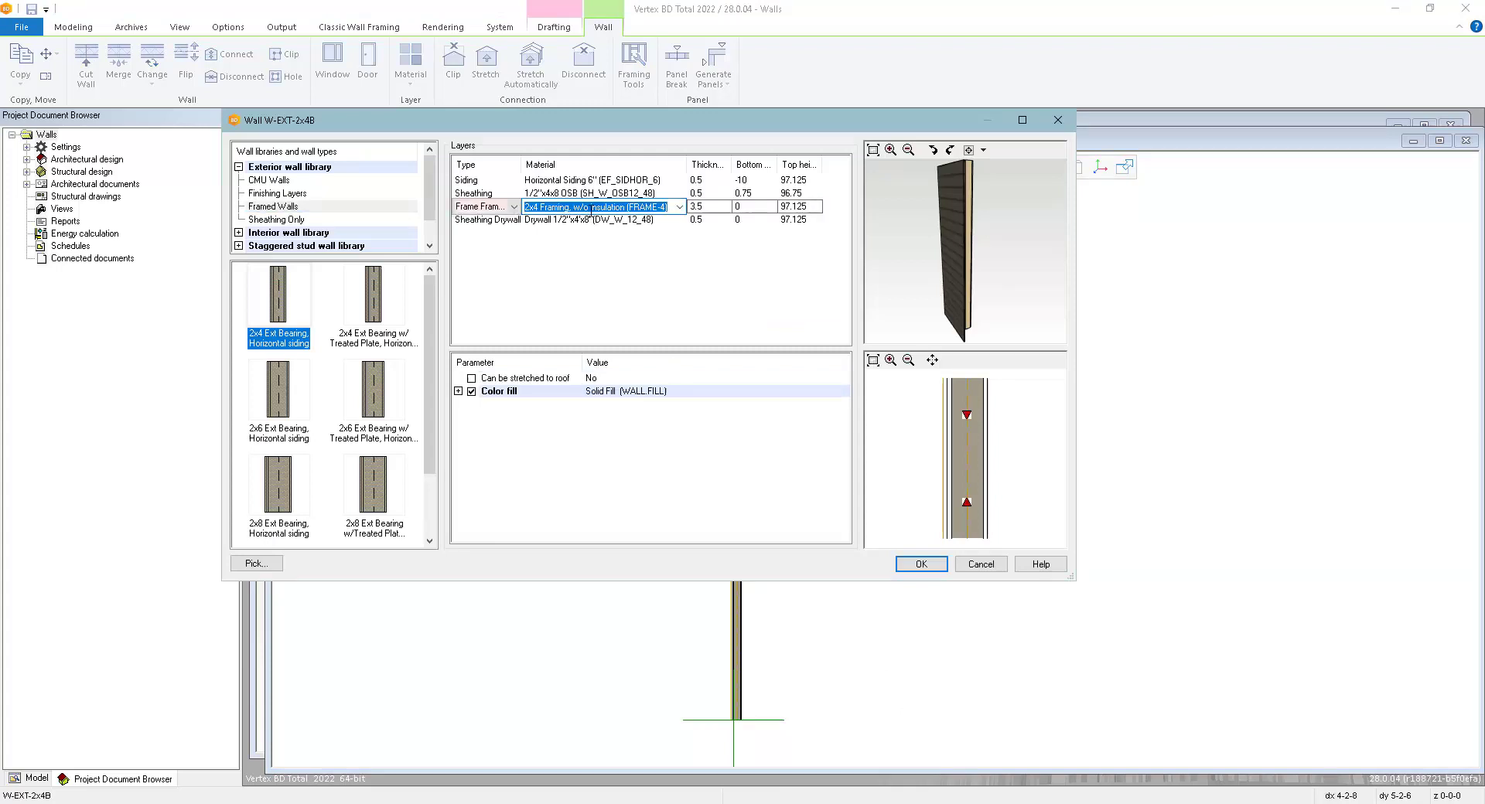
right_click(589, 210)
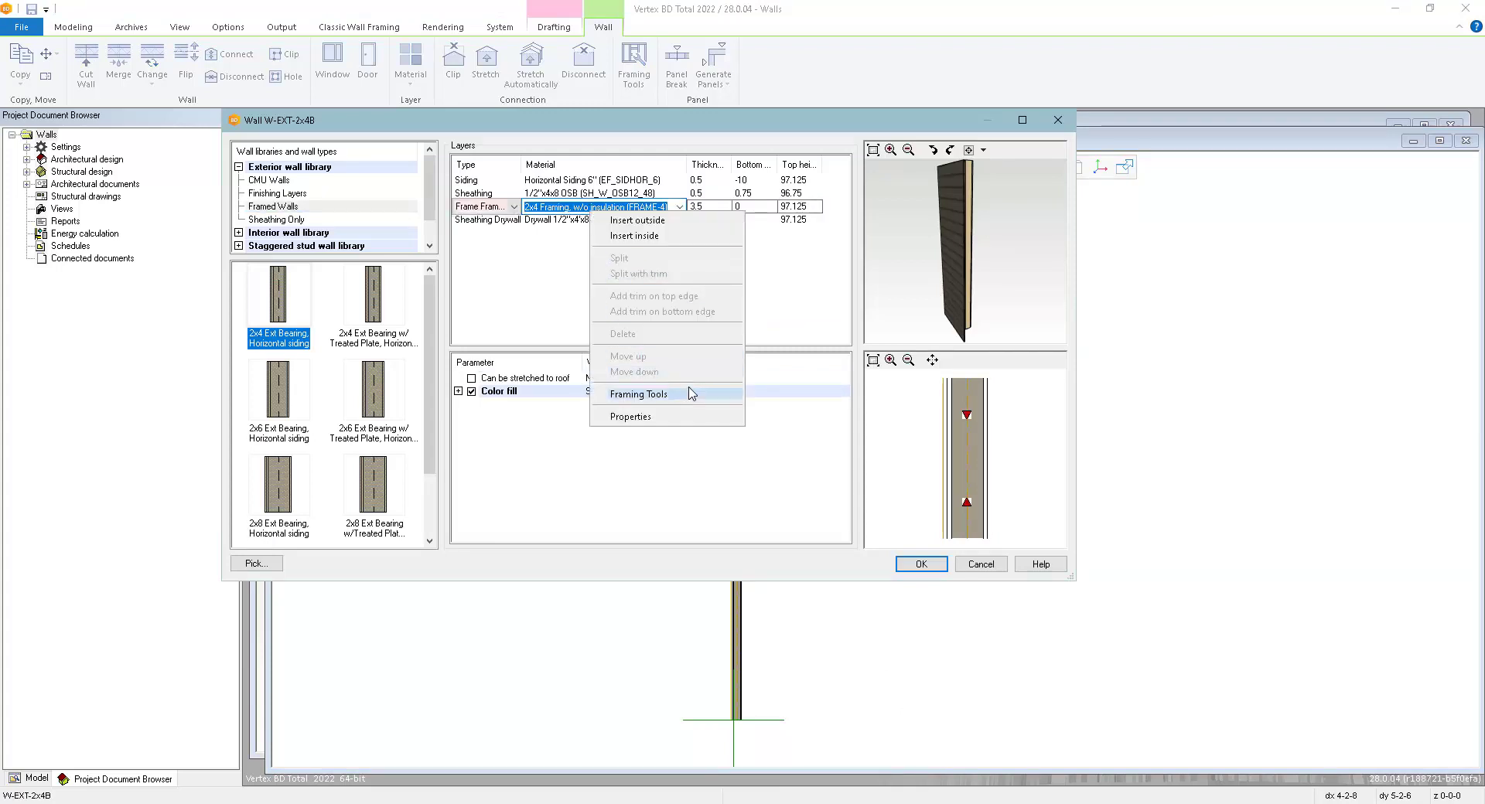
left_click(973, 564)
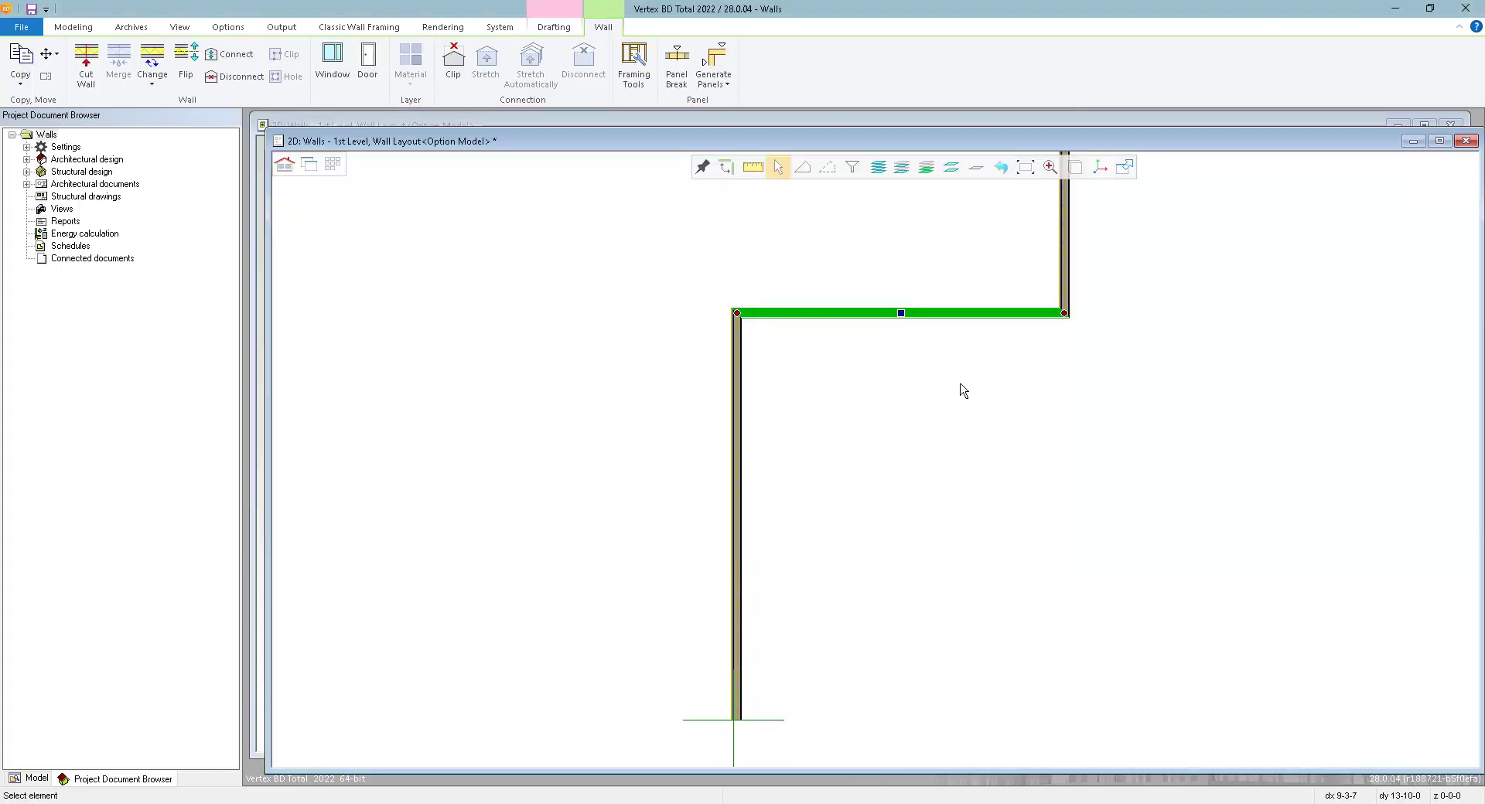
Switch this wall's load-bearing T-intersection backer from S3BS to U-Backer (BUB).
right_click(962, 380)
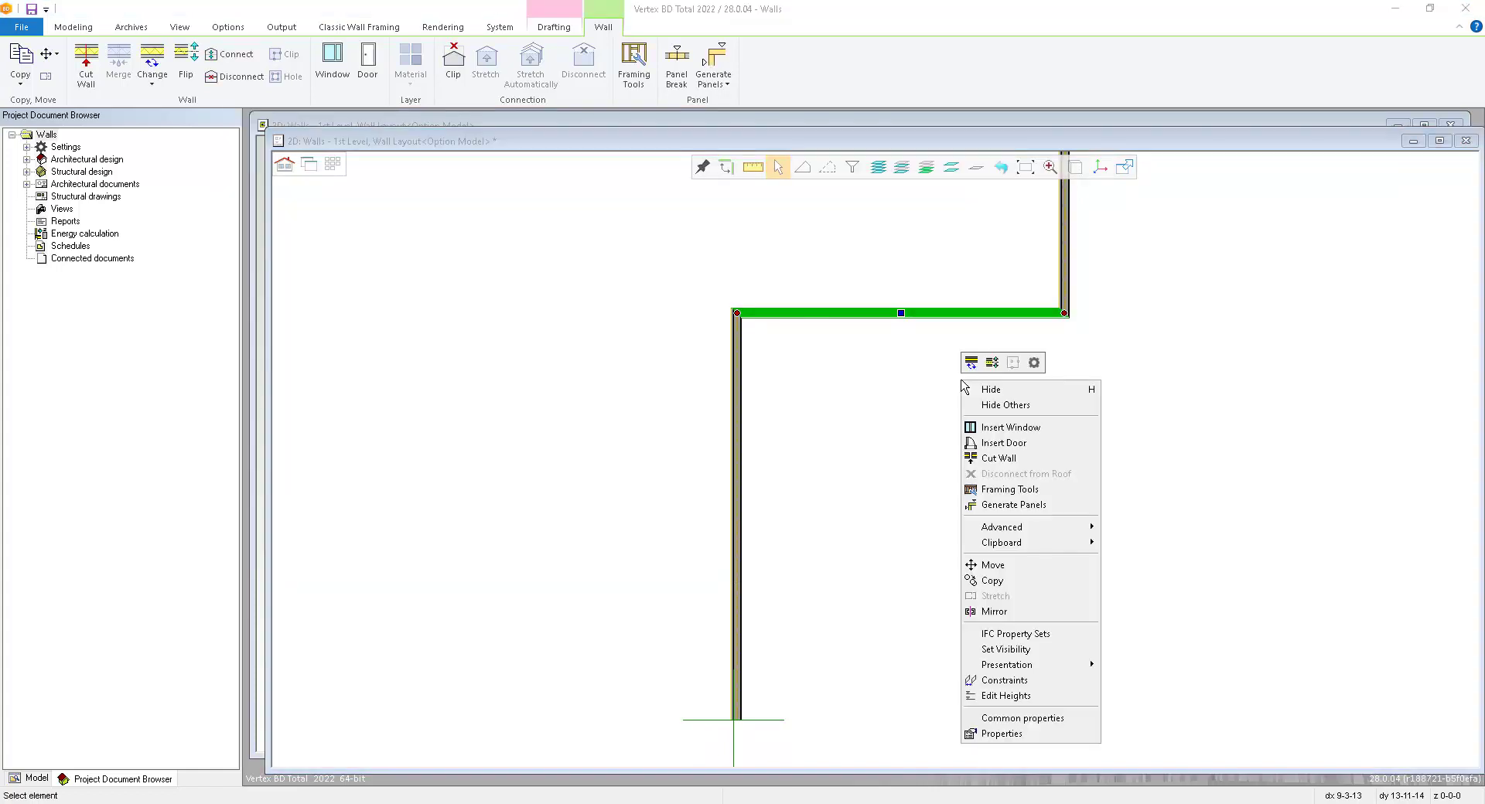
left_click(634, 70)
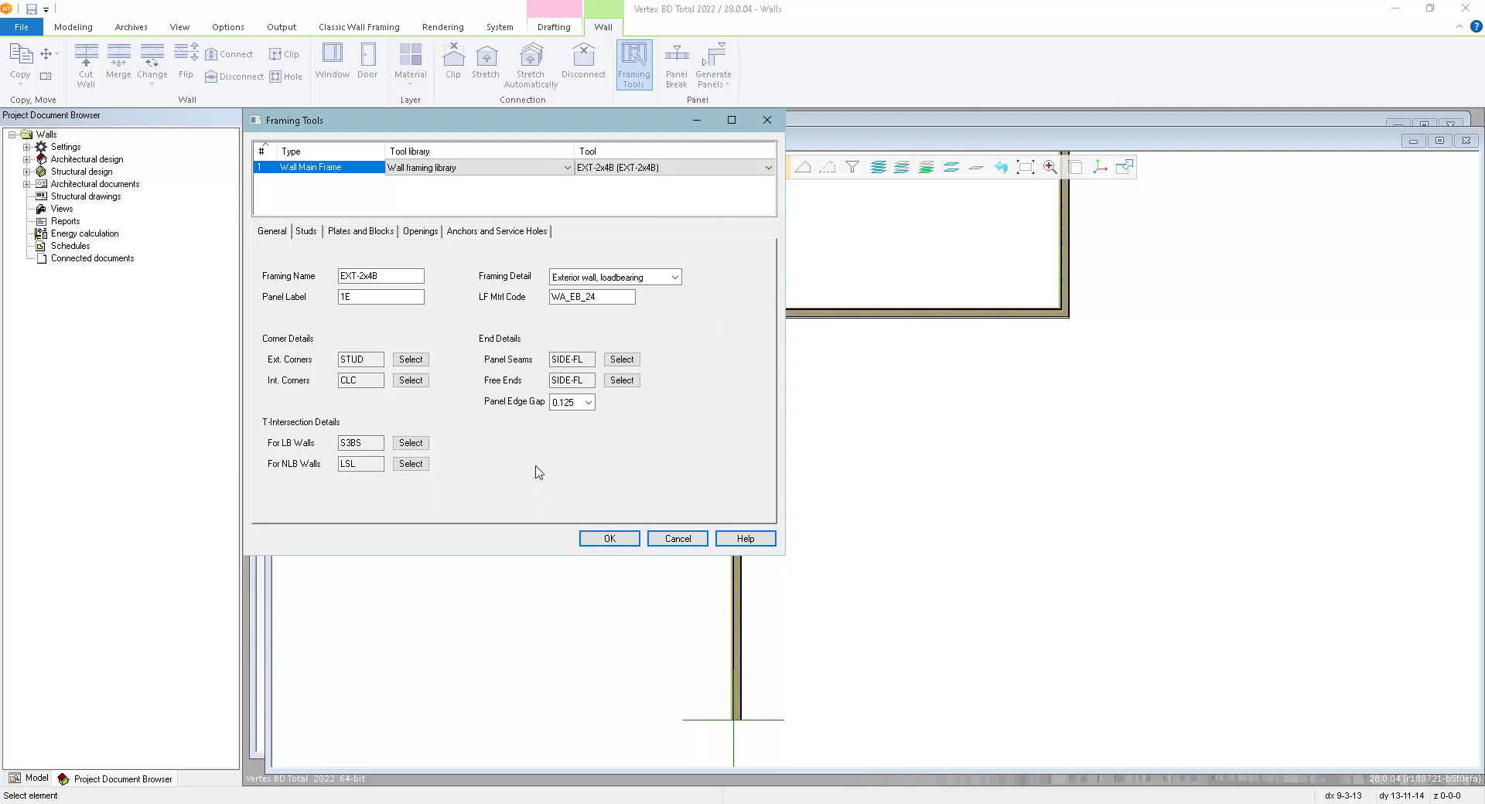
left_click(411, 442)
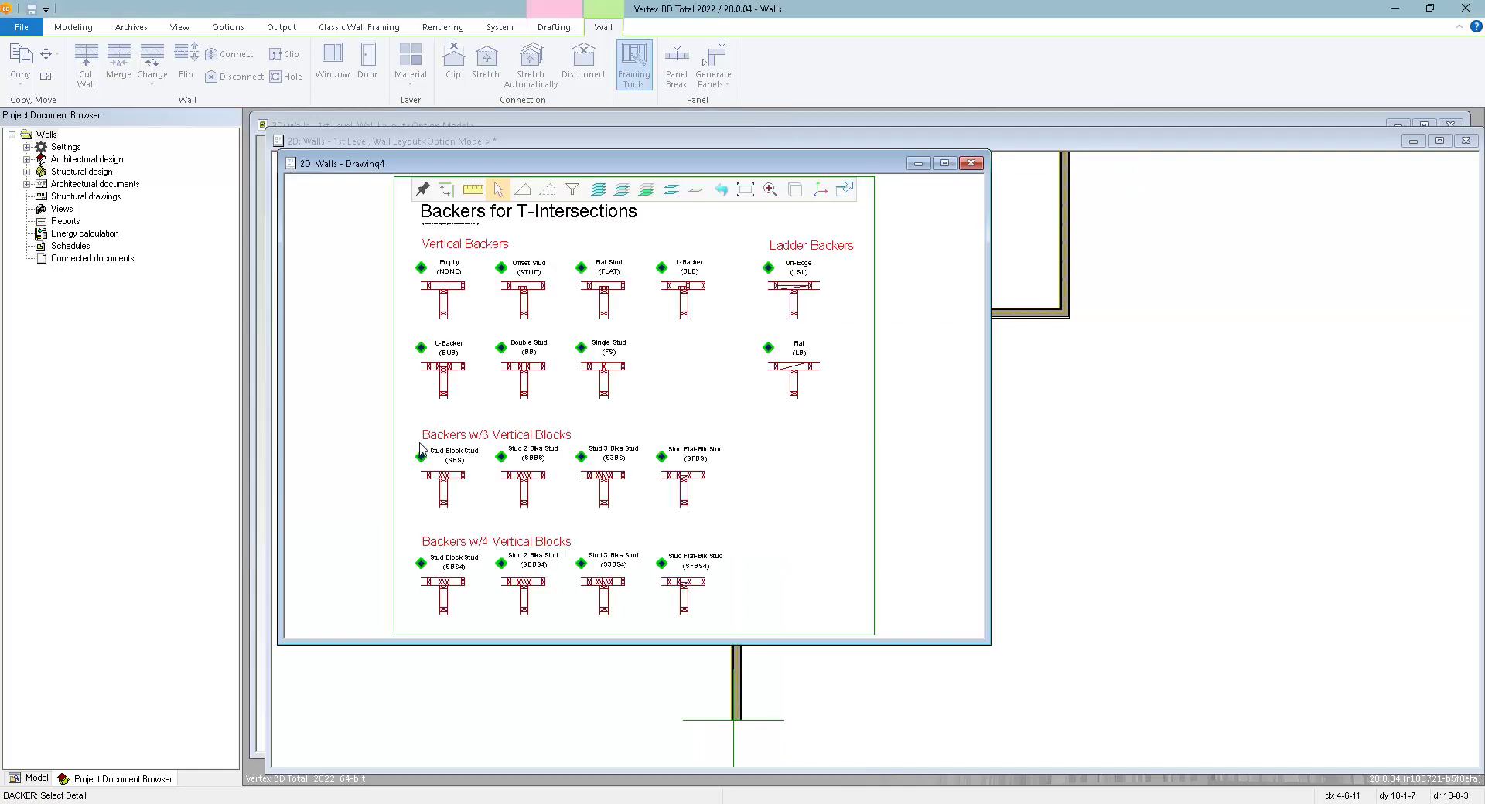
left_click(422, 348)
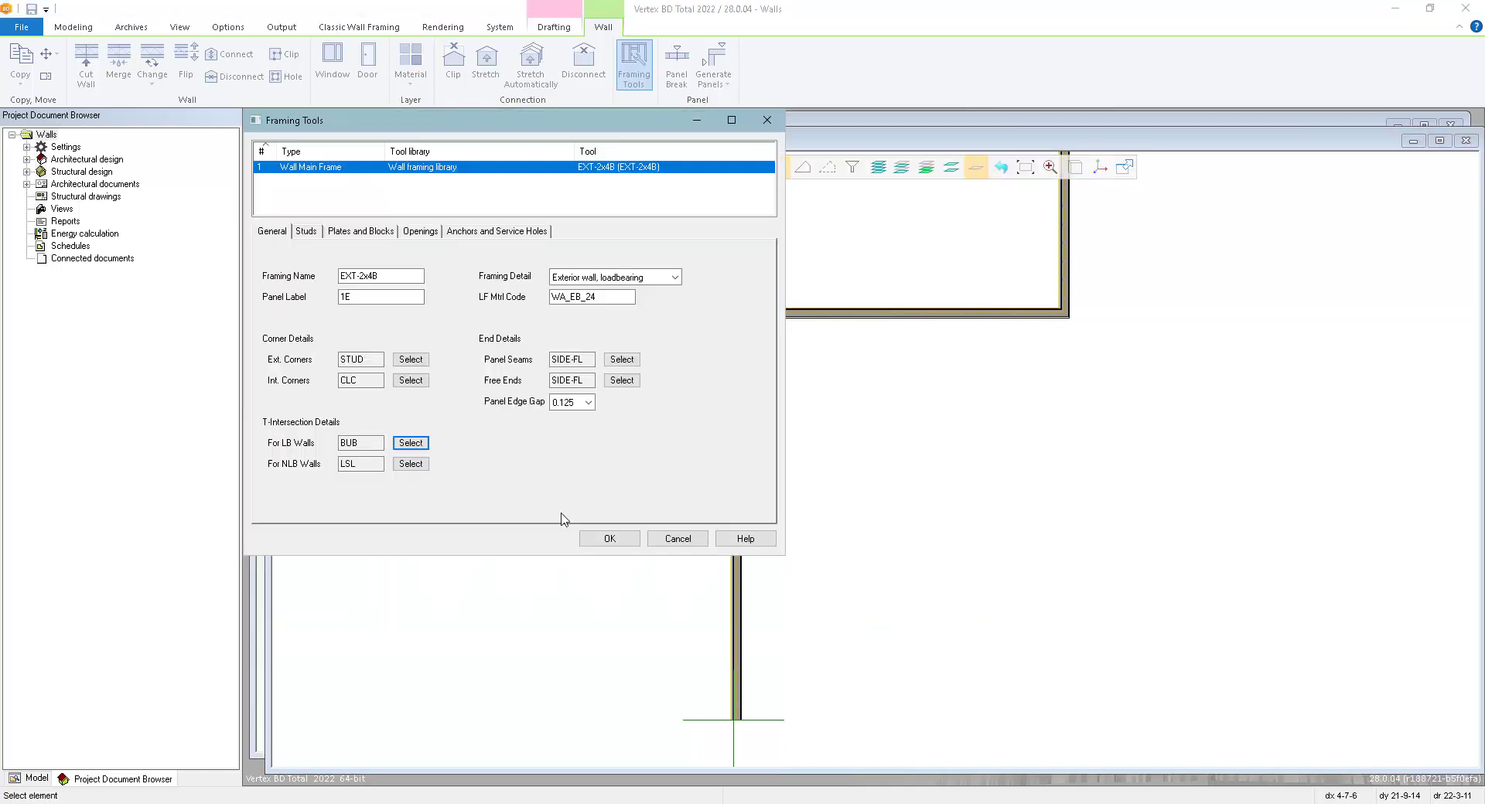
left_click(607, 539)
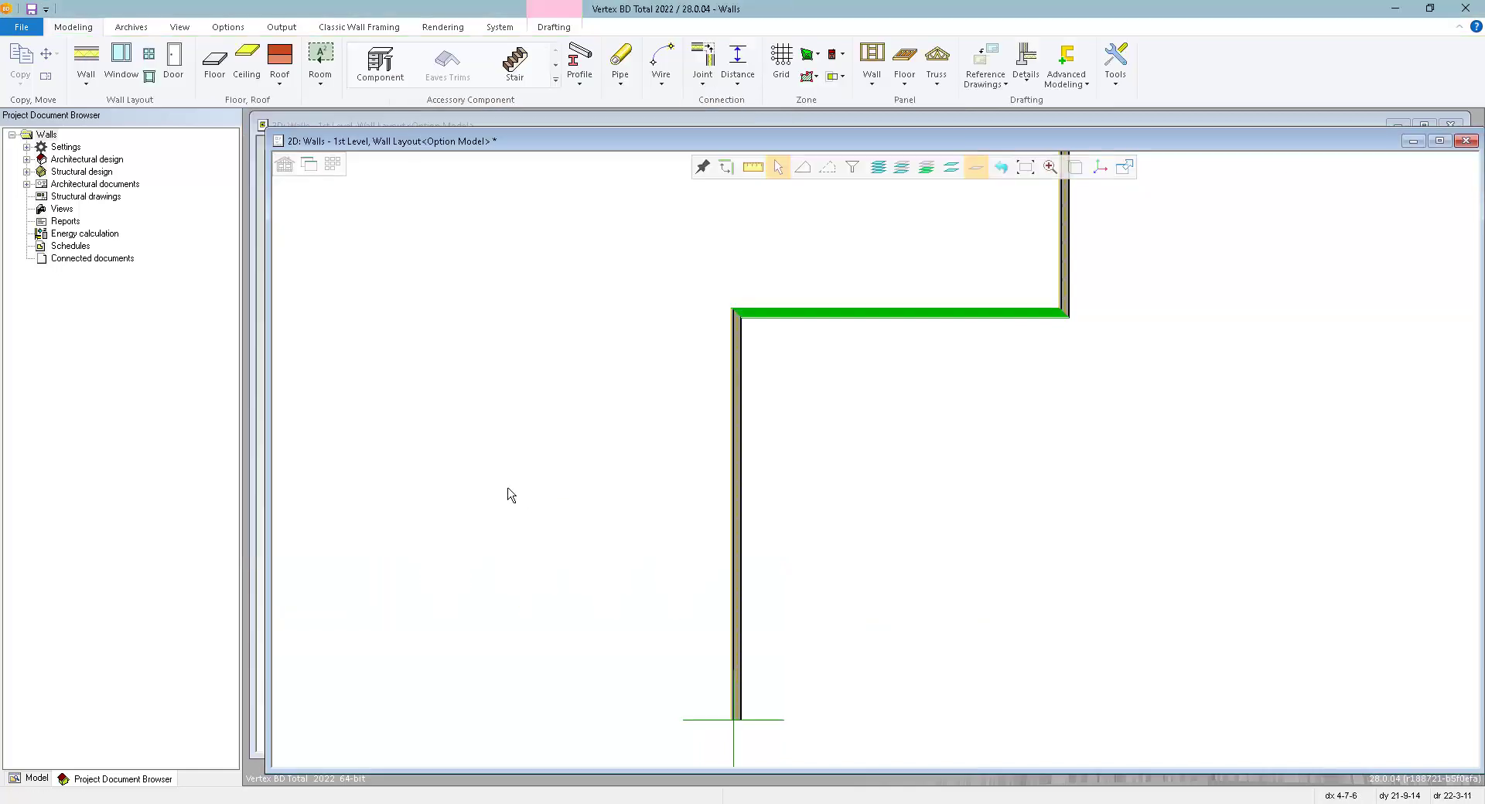
Check that the vertical wall's framing settings still use S3BS, leaving them unchanged.
left_click(826, 550)
left_click(736, 524)
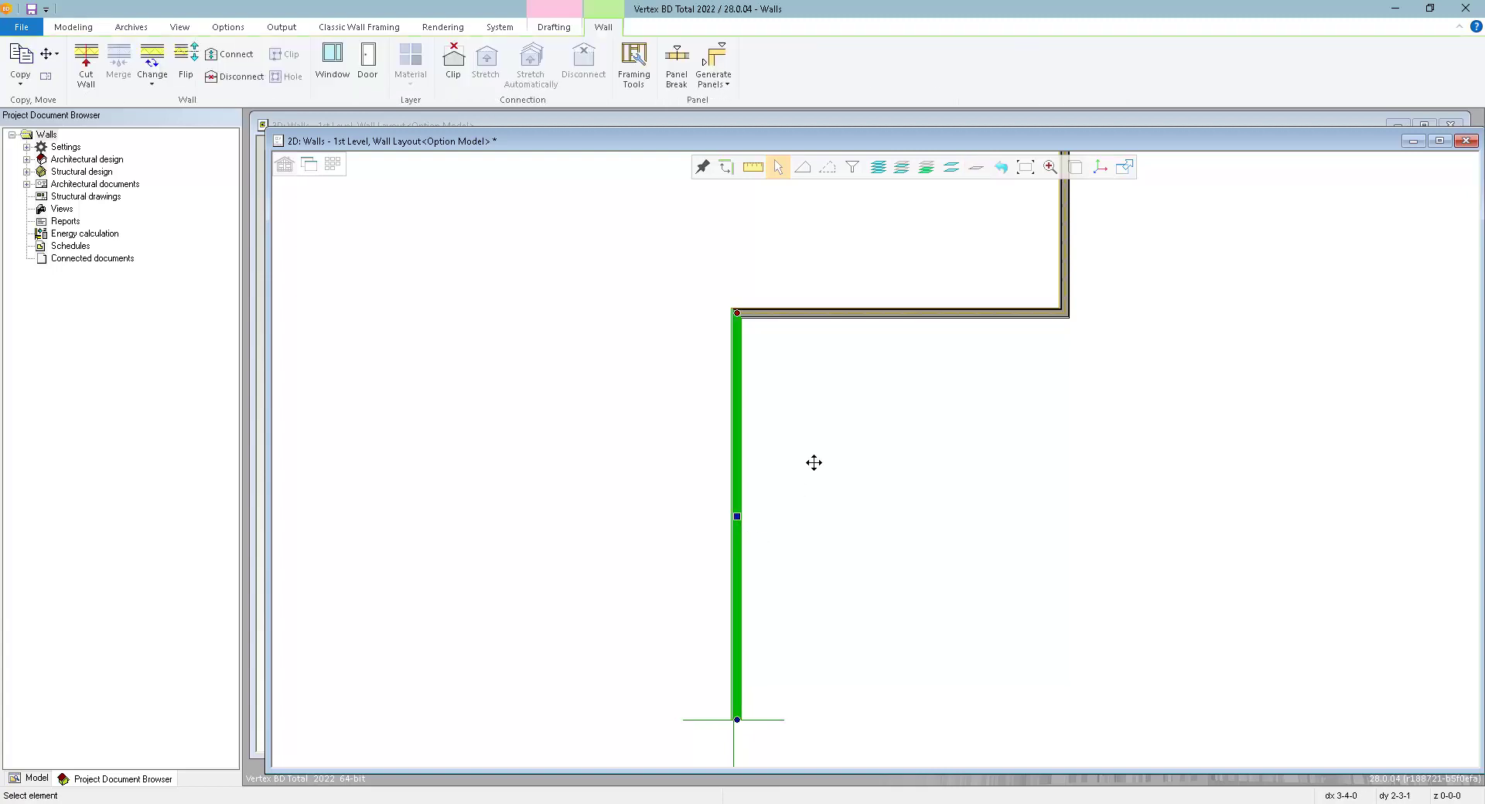
left_click(633, 66)
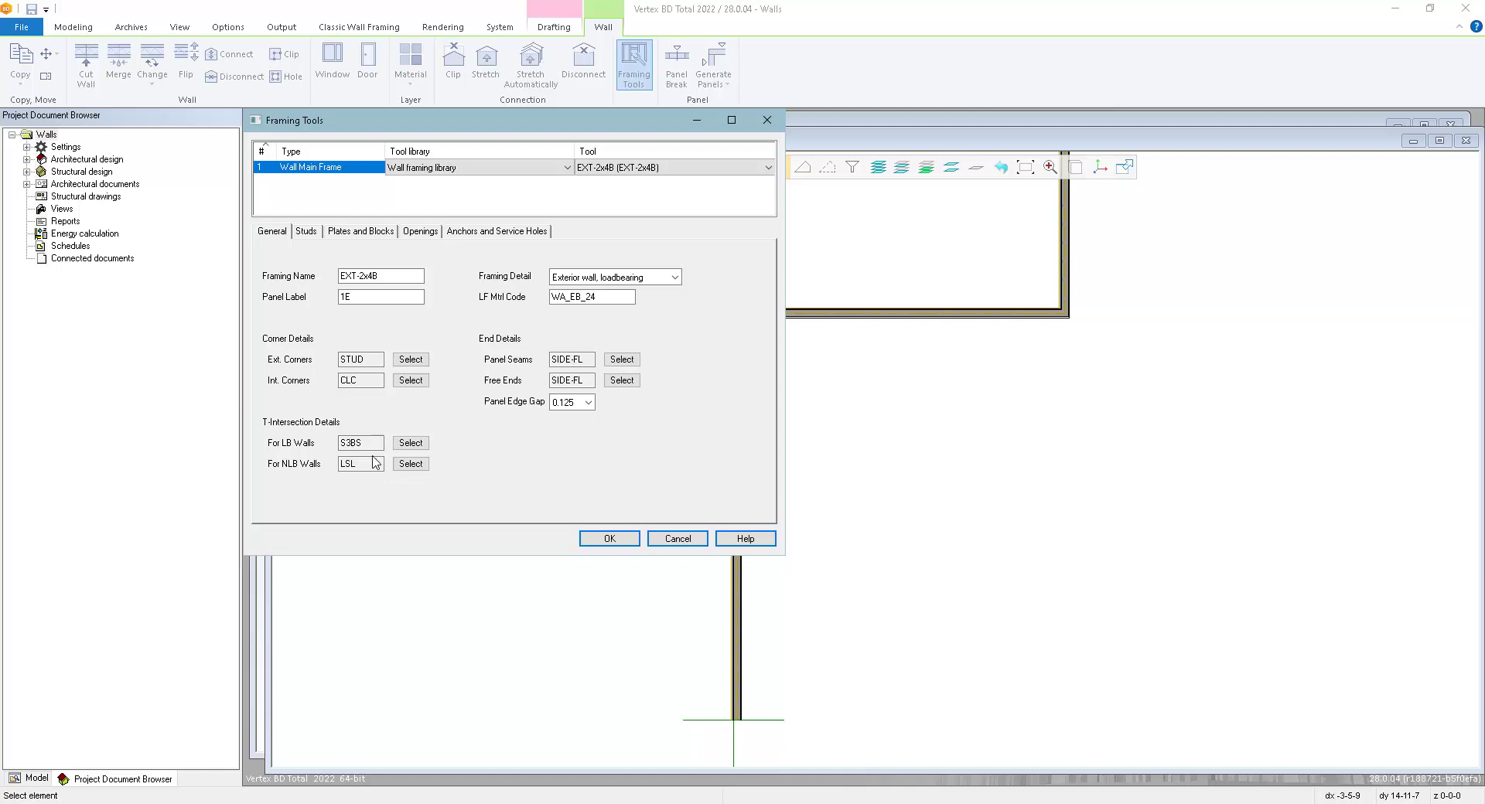
left_click(650, 539)
Confirm the top horizontal wall's load-bearing T-intersection backer reads BUB, leaving it unchanged.
left_click(889, 337)
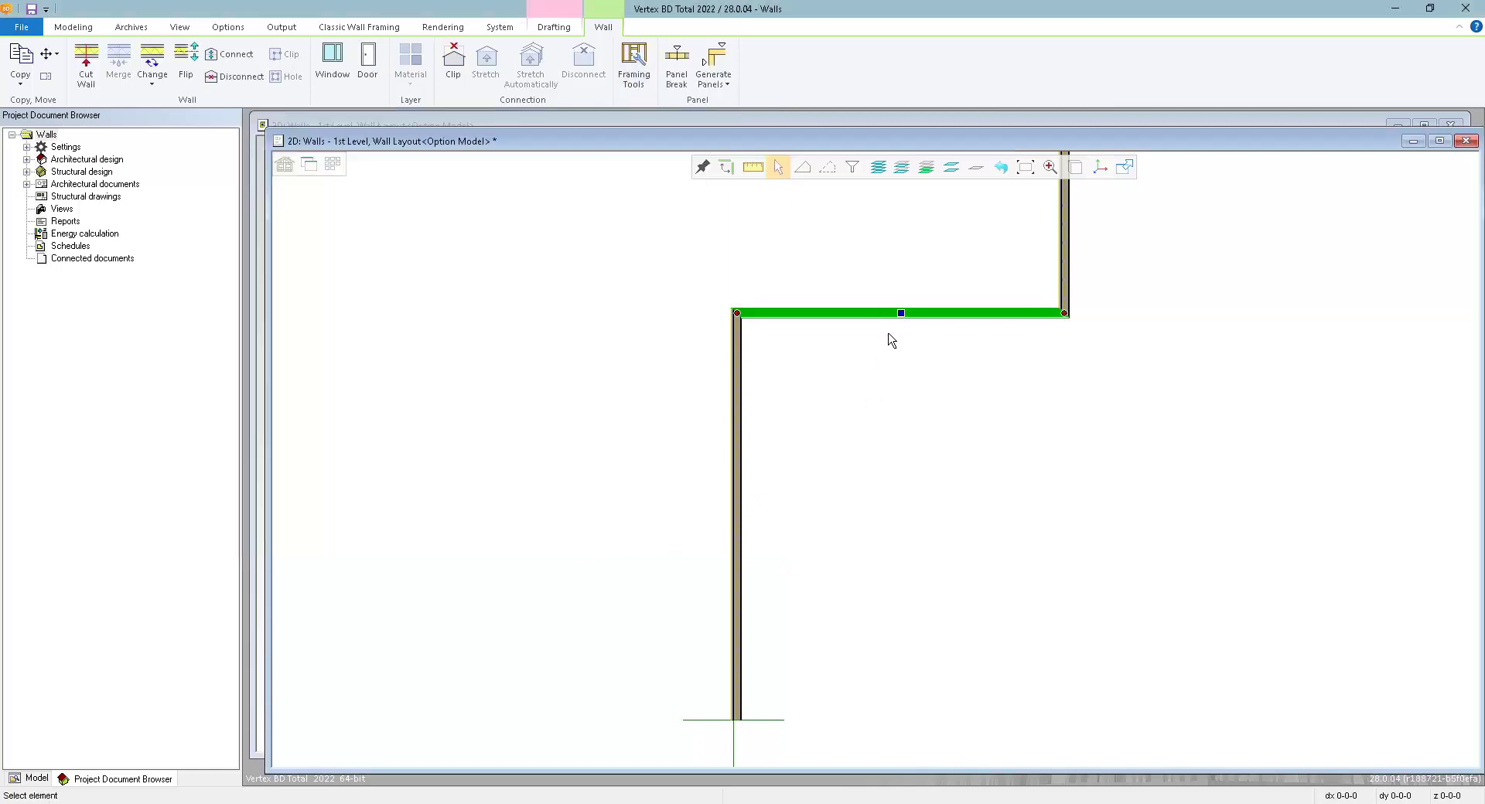
left_click(632, 70)
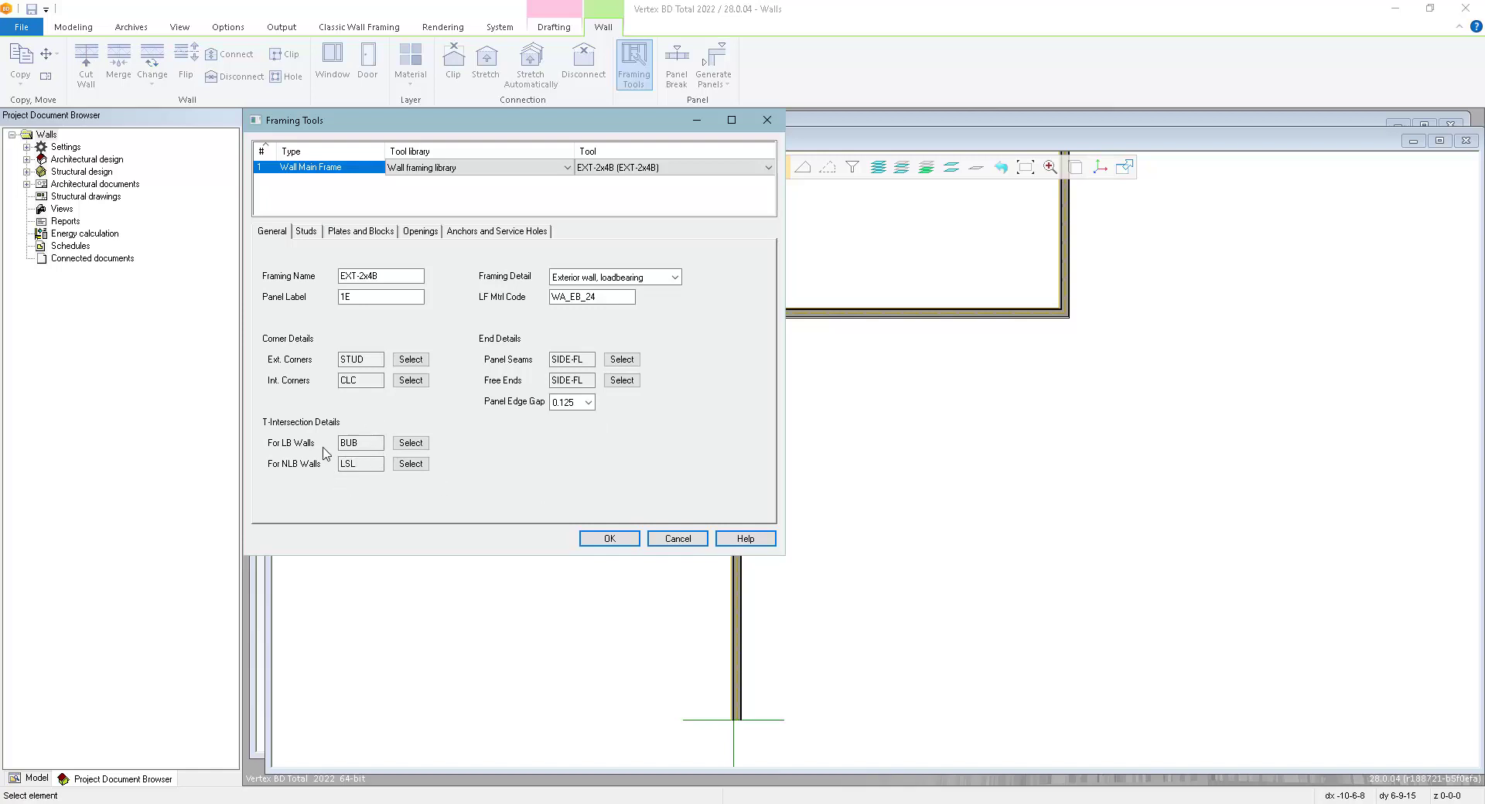
left_click(677, 540)
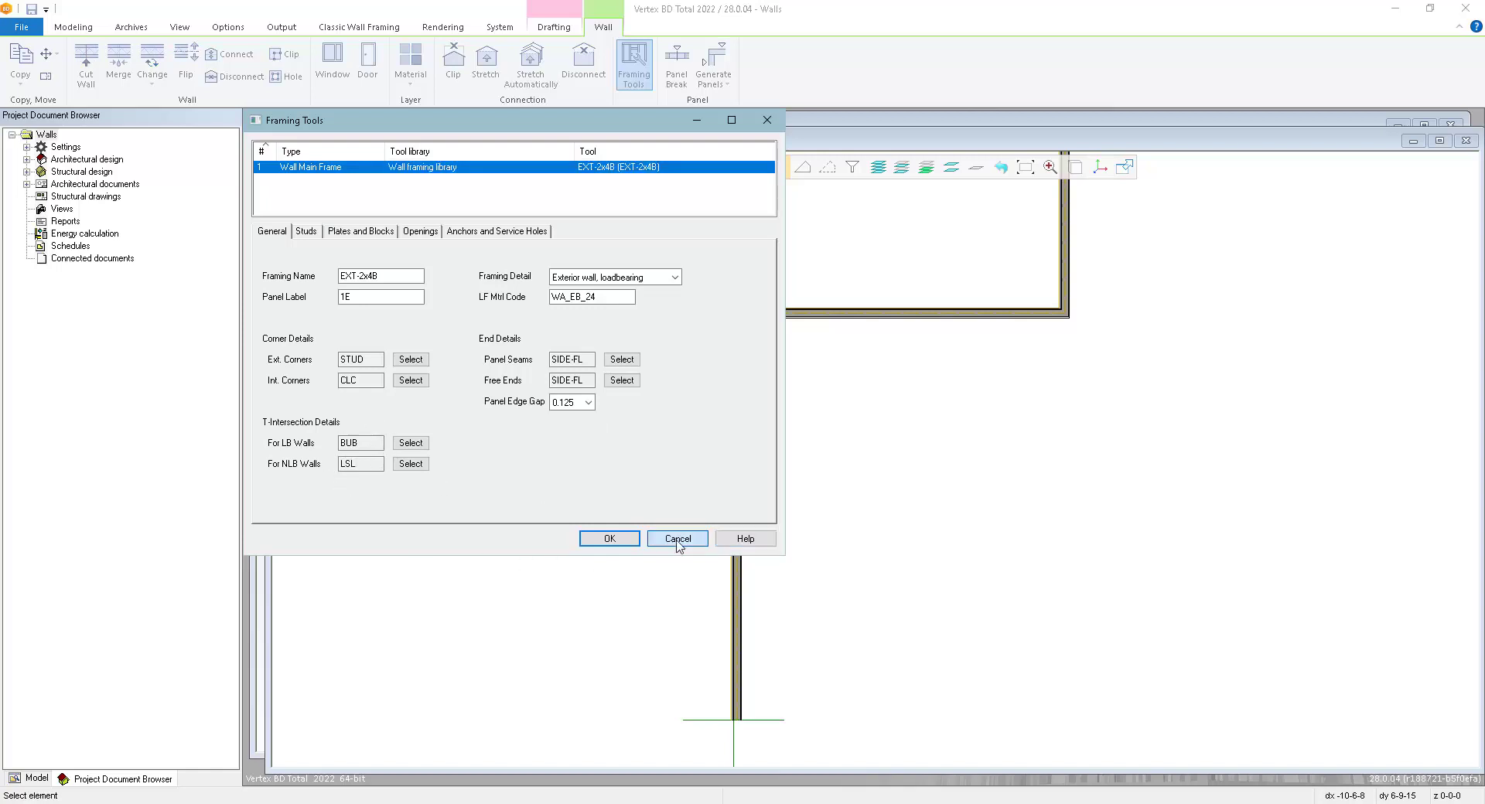